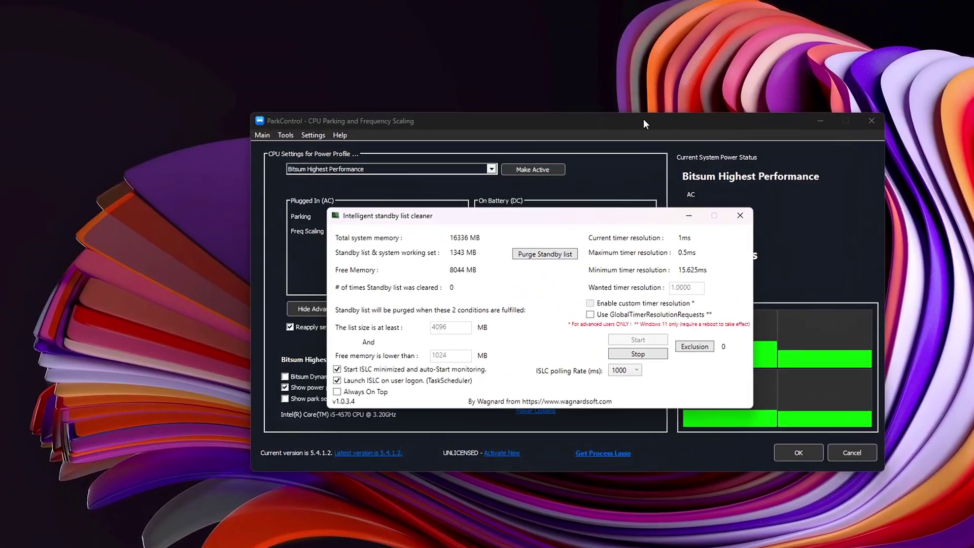
pyautogui.click(643, 124)
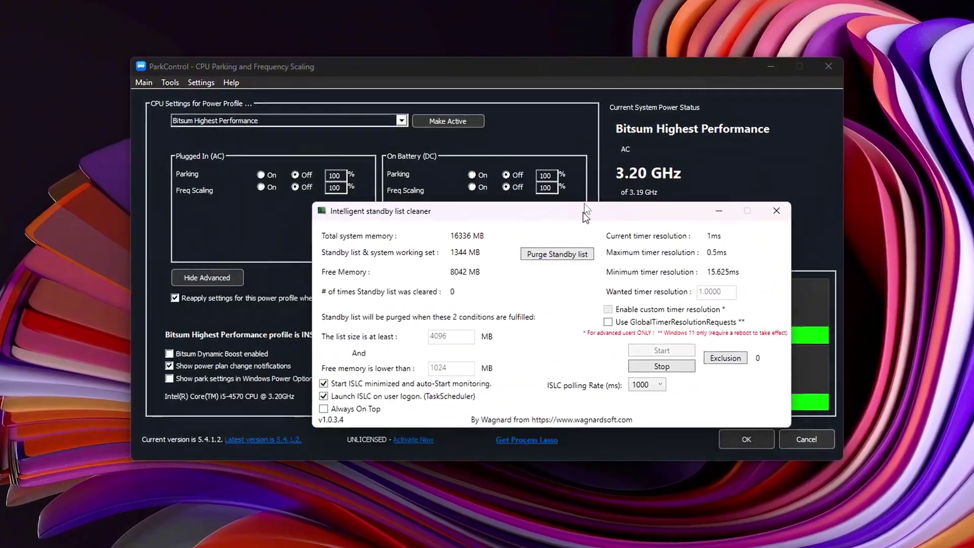
pyautogui.moveTo(583, 212); pyautogui.dragTo(510, 164)
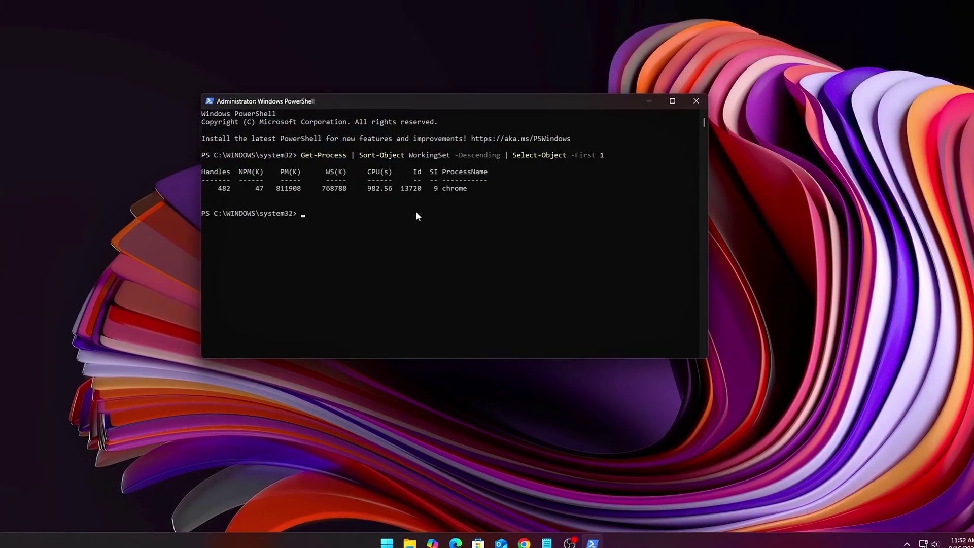
# Rerun the PowerShell command Get-Process | Sort-Object WorkingSet -Descending | Select-Object -First 1
pyautogui.press('Up')
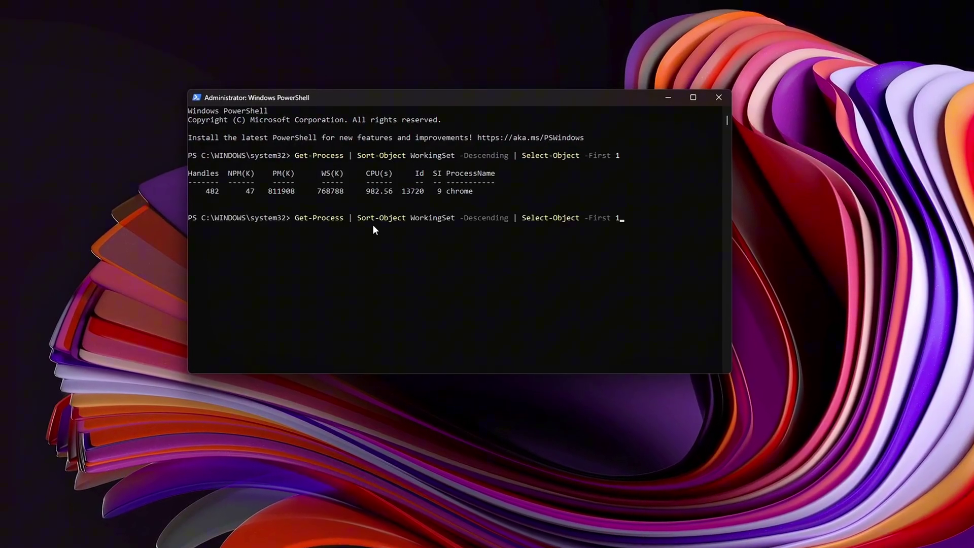
pyautogui.press('Return')
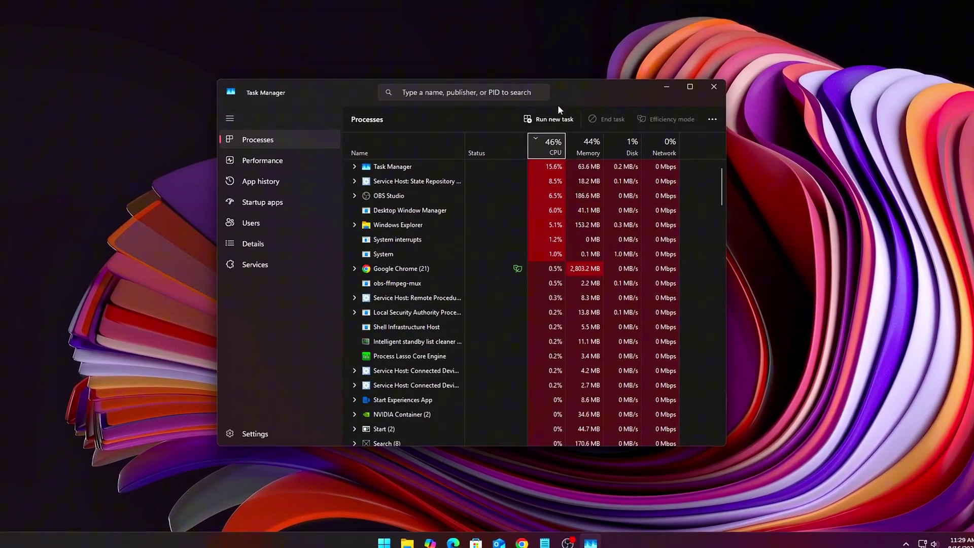
# Examine the CPU, memory and GPU performance graphs in Task Manager, including the GPU graph-only view, and close it
pyautogui.click(307, 159)
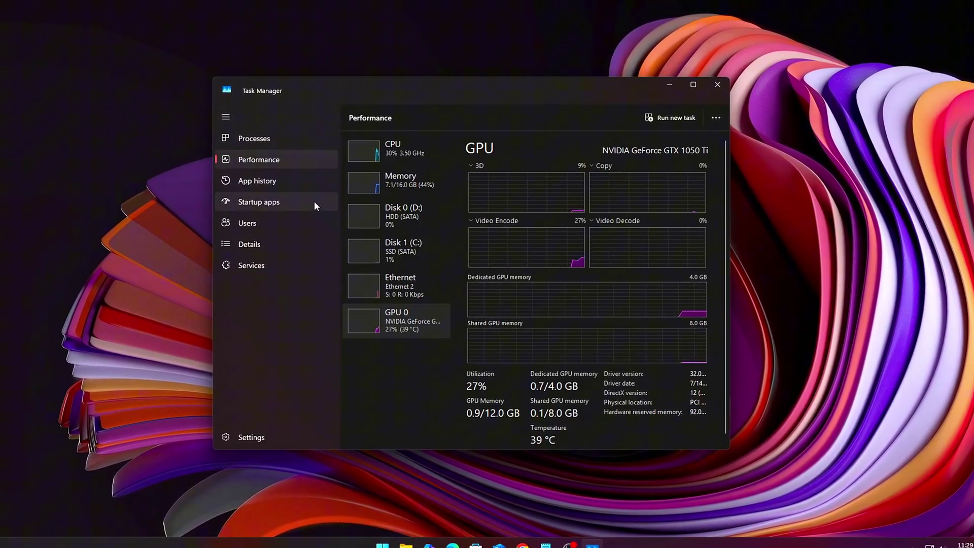
pyautogui.click(391, 161)
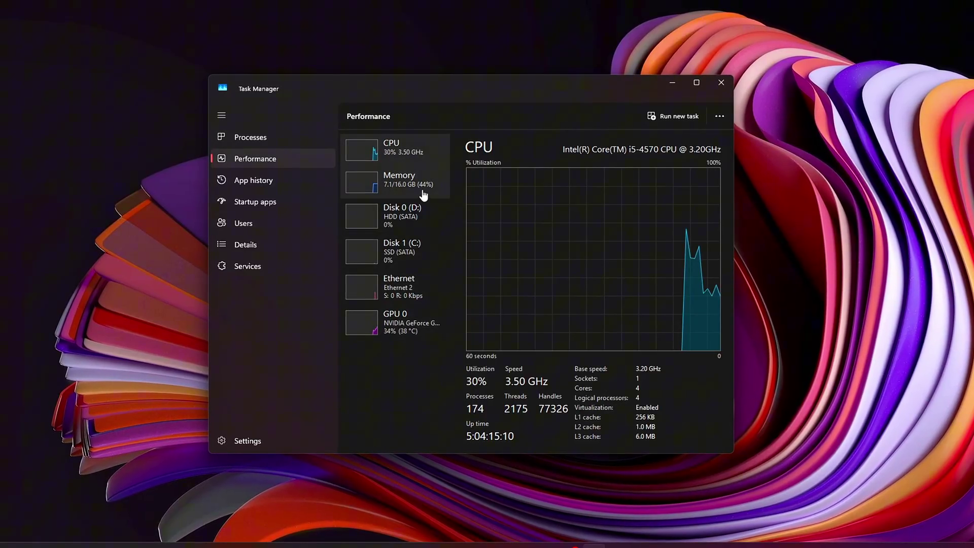
pyautogui.click(401, 180)
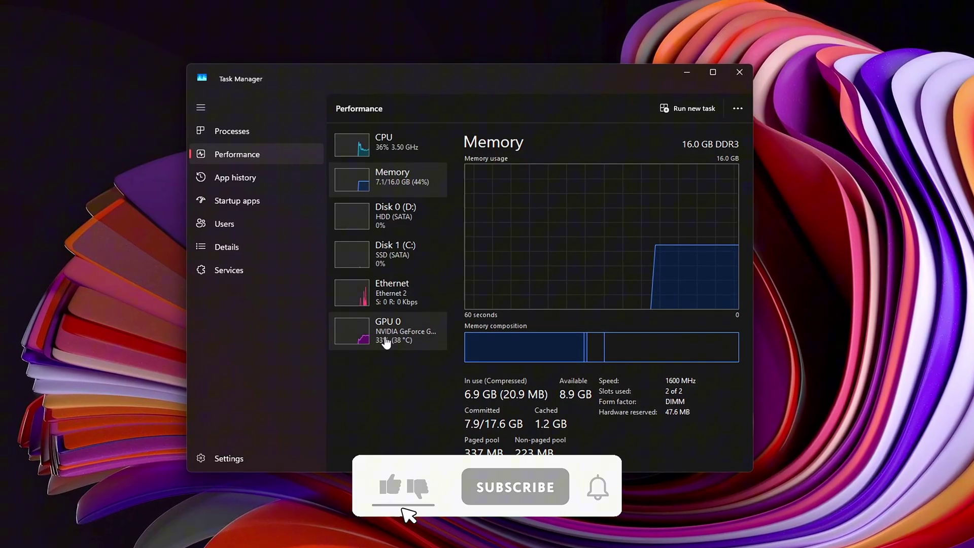
pyautogui.click(386, 341)
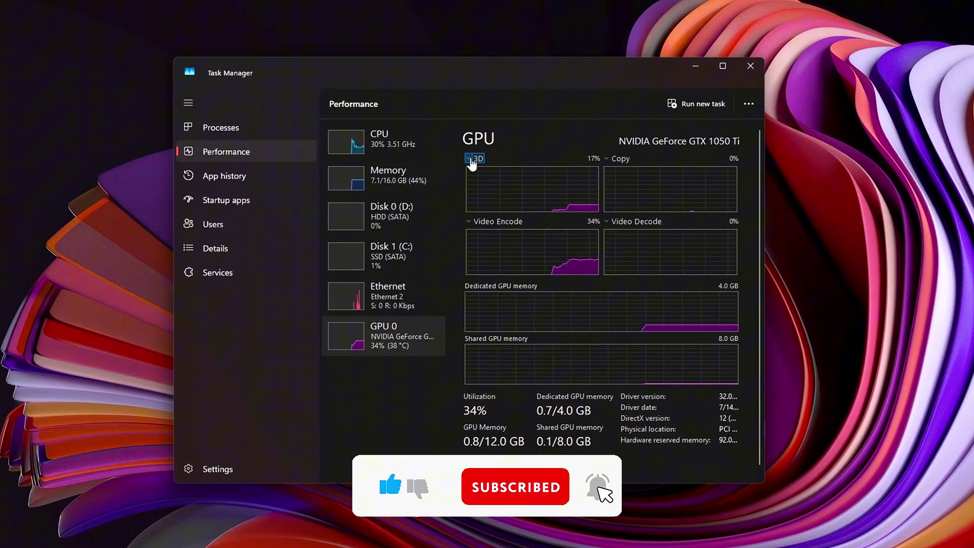
pyautogui.doubleClick(470, 158)
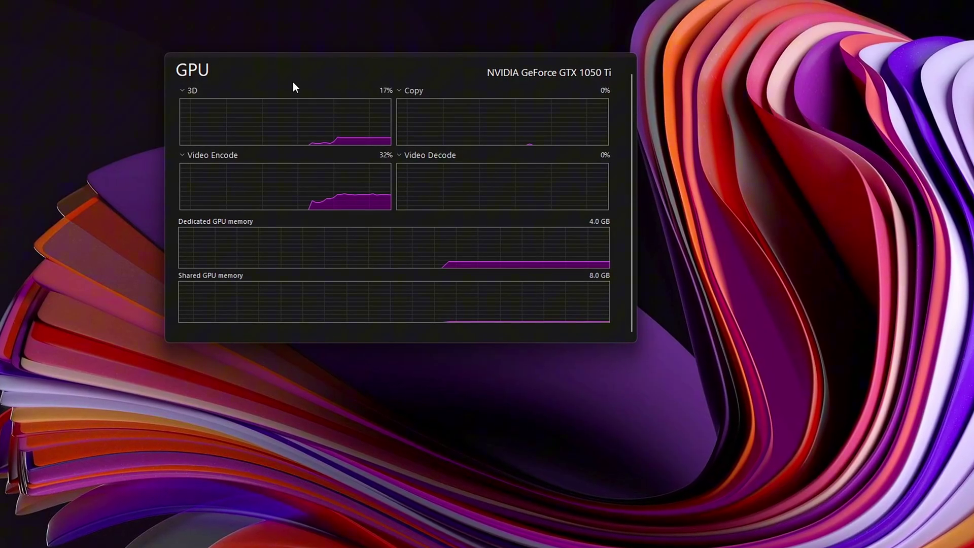
pyautogui.doubleClick(189, 90)
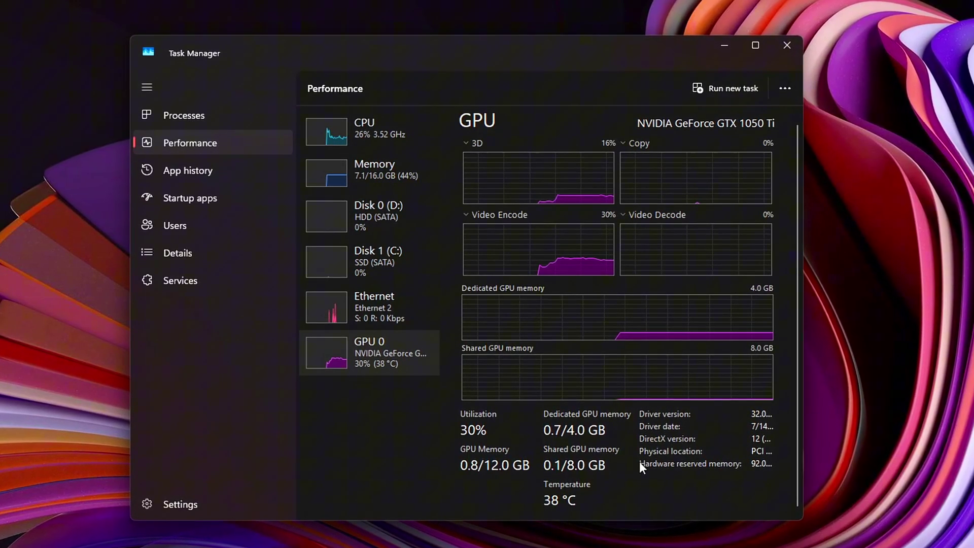
pyautogui.click(397, 165)
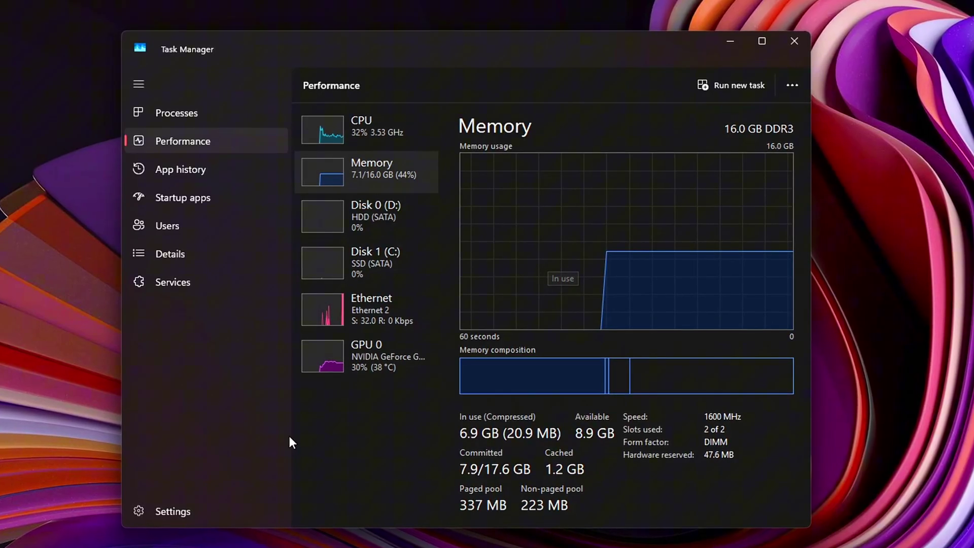
pyautogui.click(335, 366)
pyautogui.click(794, 40)
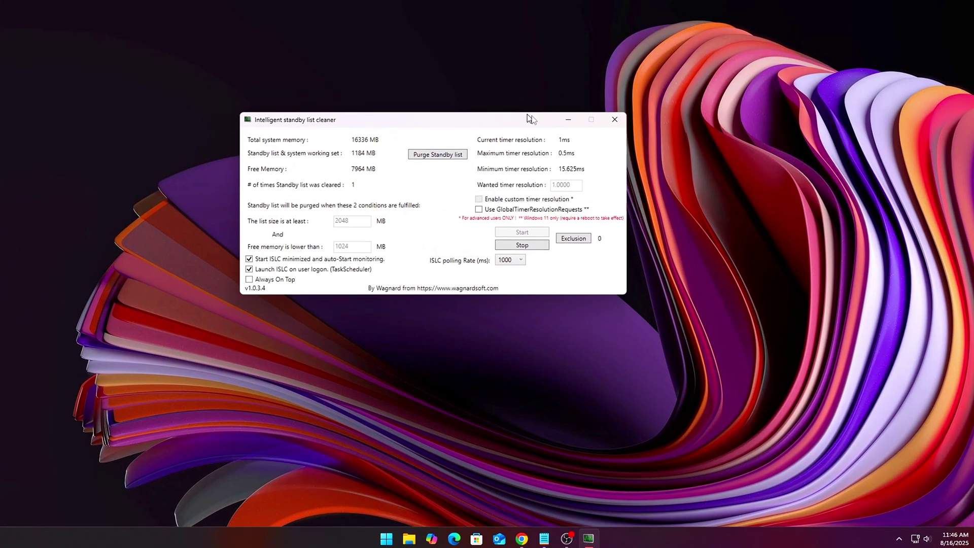
# Stop standby list monitoring, set the purge conditions to list size 4096 MB and free memory 1024 MB, and restart monitoring
pyautogui.moveTo(528, 115); pyautogui.dragTo(548, 124)
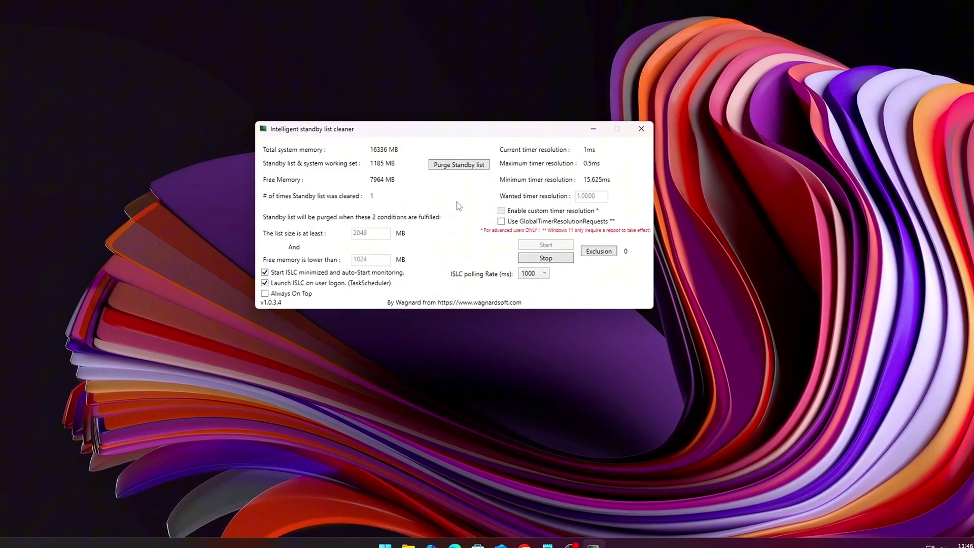
pyautogui.click(545, 258)
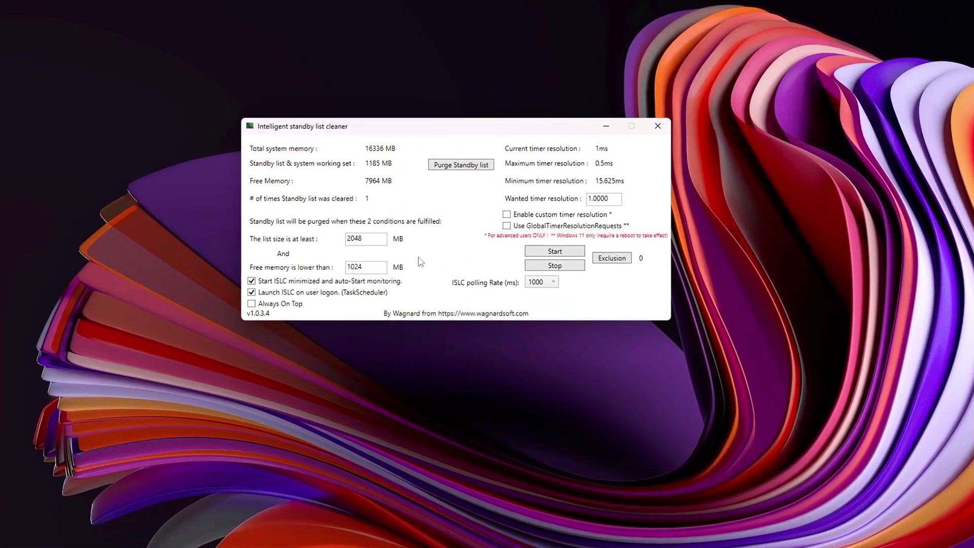
pyautogui.click(376, 238)
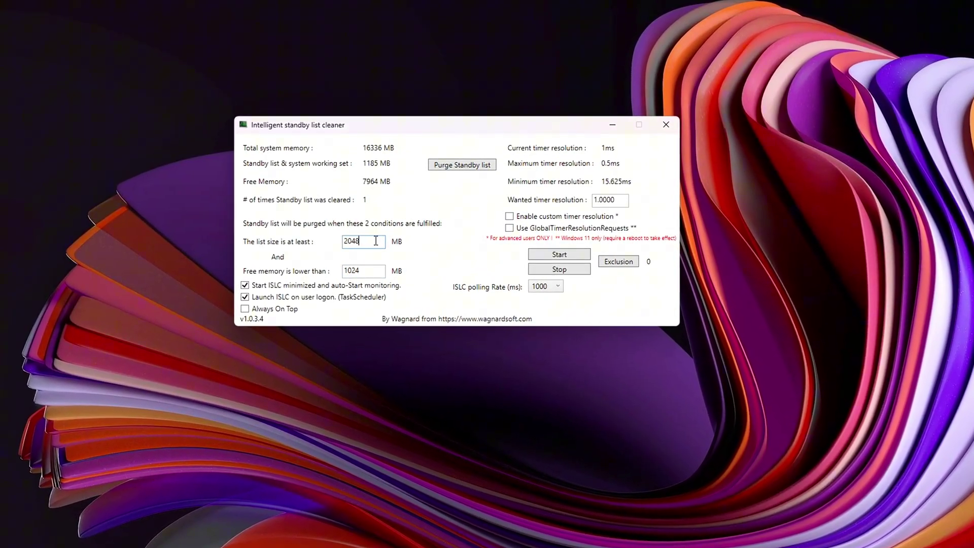
pyautogui.doubleClick(374, 241)
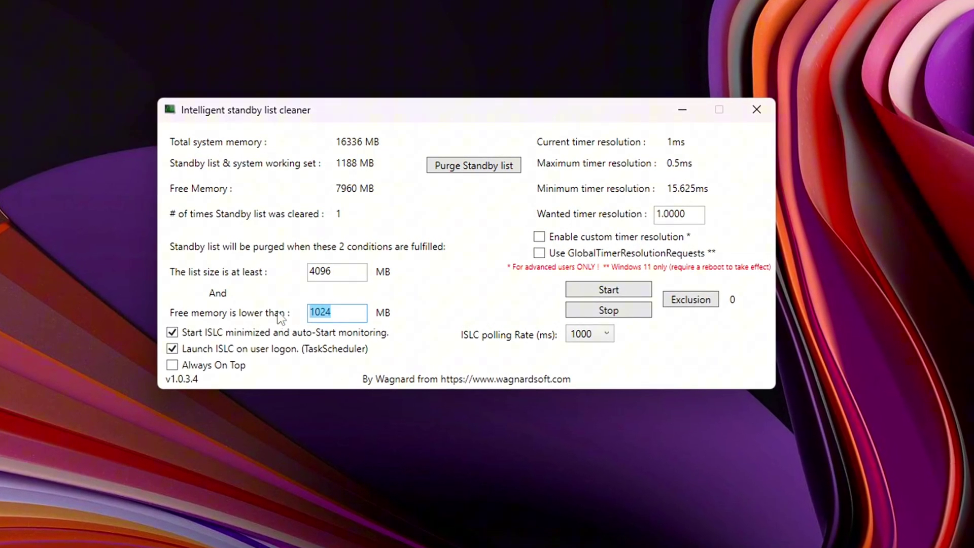
pyautogui.press('End')
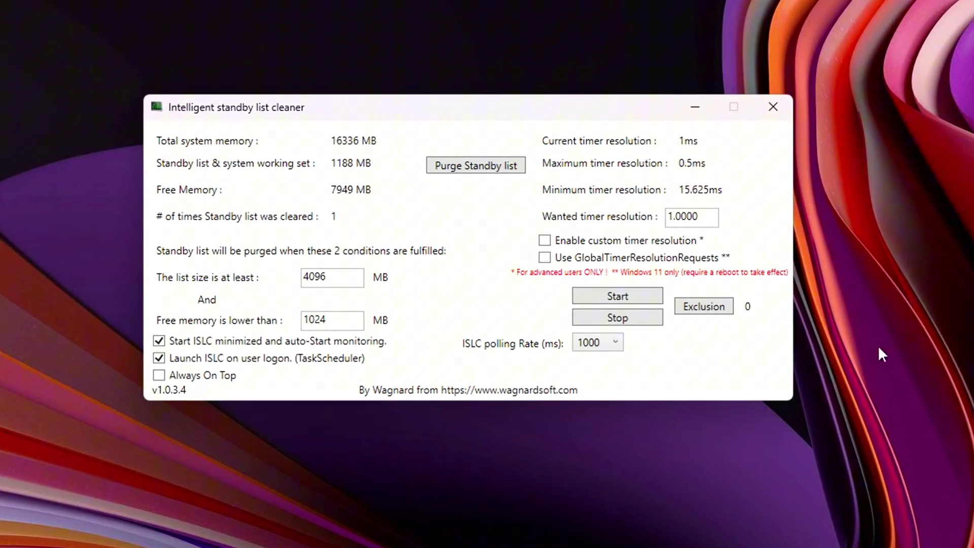
pyautogui.click(619, 296)
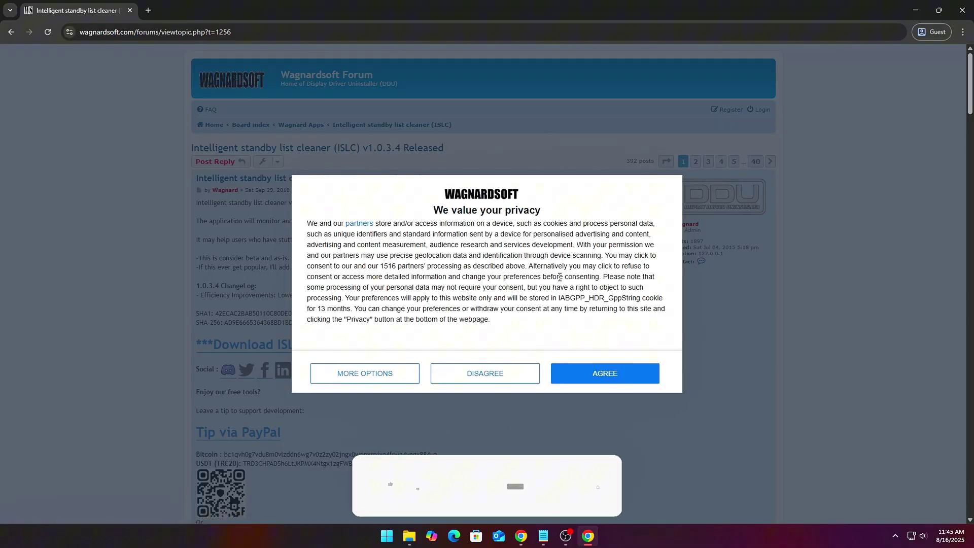
# Accept the Wagnardsoft privacy notice and extract the ISLC v1.0.3.4 self-extracting archive on drive C
pyautogui.click(609, 372)
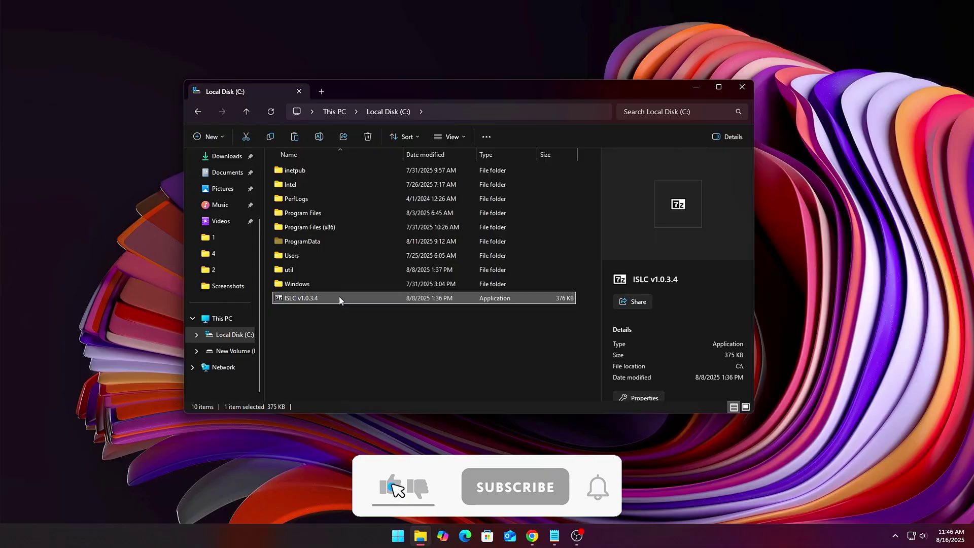
pyautogui.doubleClick(339, 298)
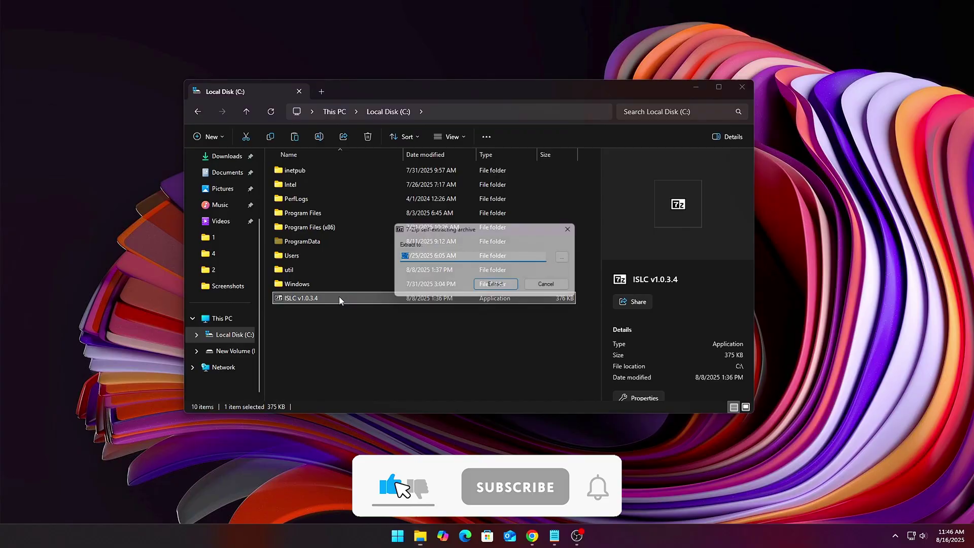
pyautogui.click(499, 287)
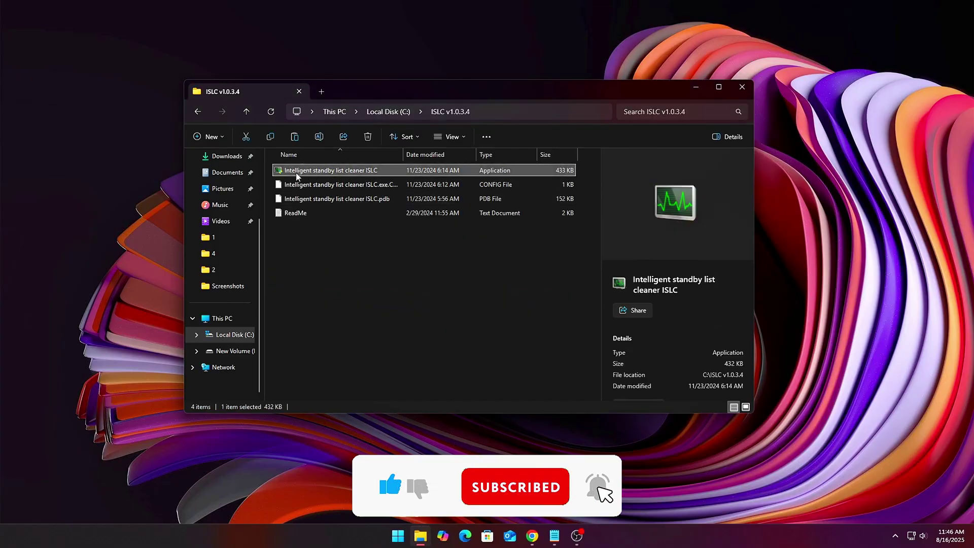
# Launch the Intelligent standby list cleaner ISLC application from the extracted ISLC v1.0.3.4 folder
pyautogui.rightClick(296, 174)
pyautogui.click(351, 246)
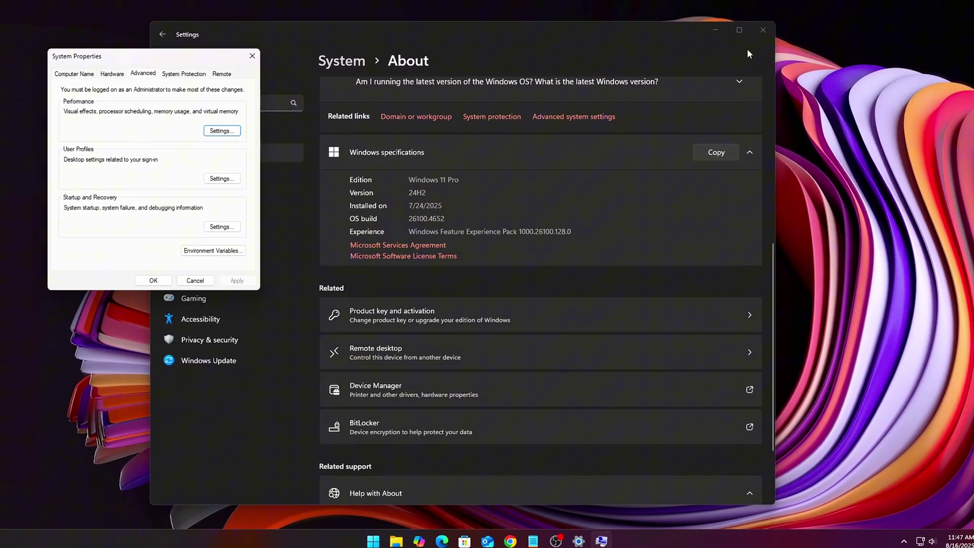
# Close the Settings window and open the Virtual Memory dialog from the advanced Performance Options
pyautogui.click(747, 42)
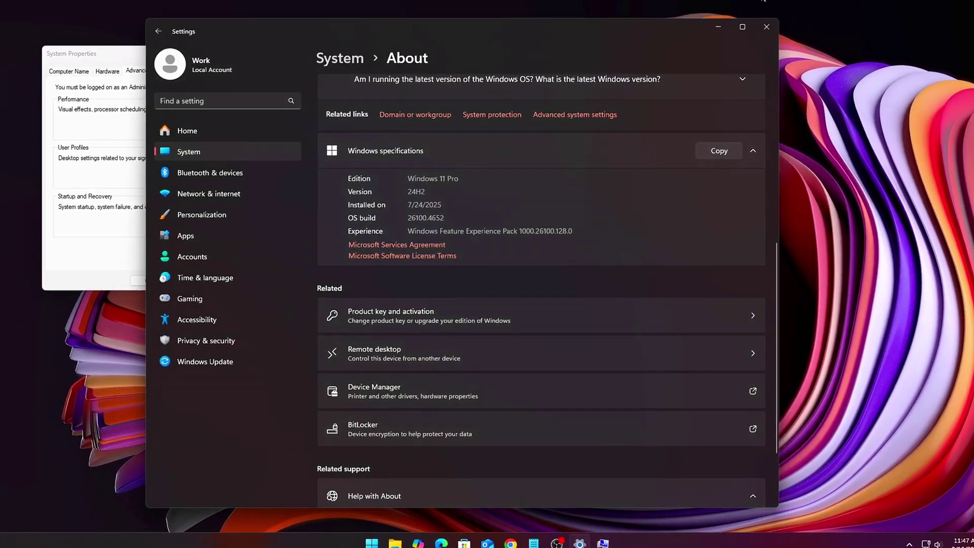
pyautogui.click(767, 26)
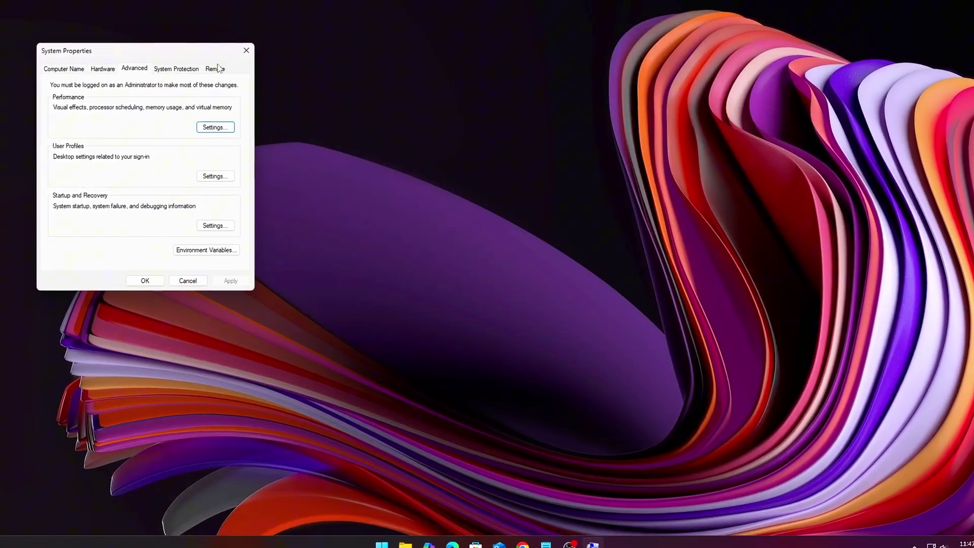
pyautogui.moveTo(211, 42); pyautogui.dragTo(554, 96)
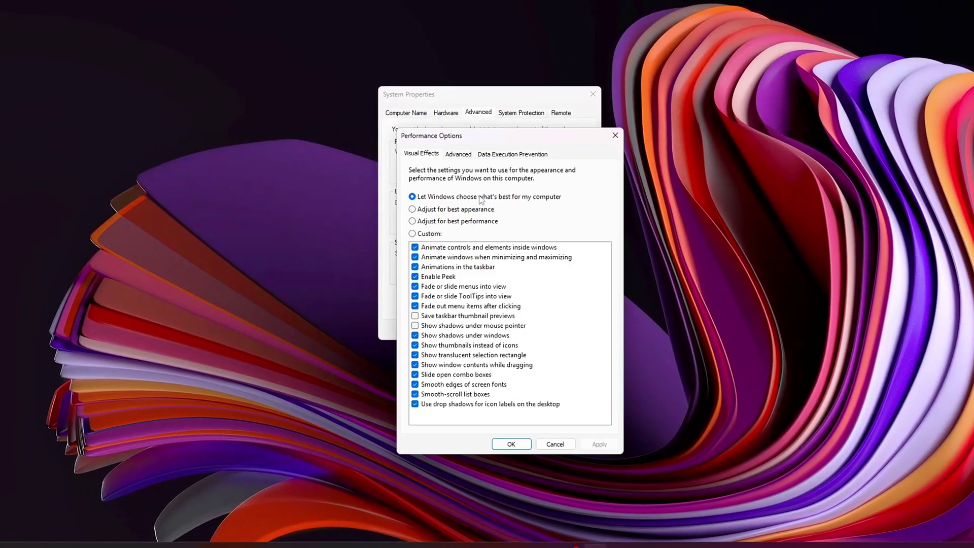
pyautogui.moveTo(521, 141); pyautogui.dragTo(468, 126)
pyautogui.click(405, 138)
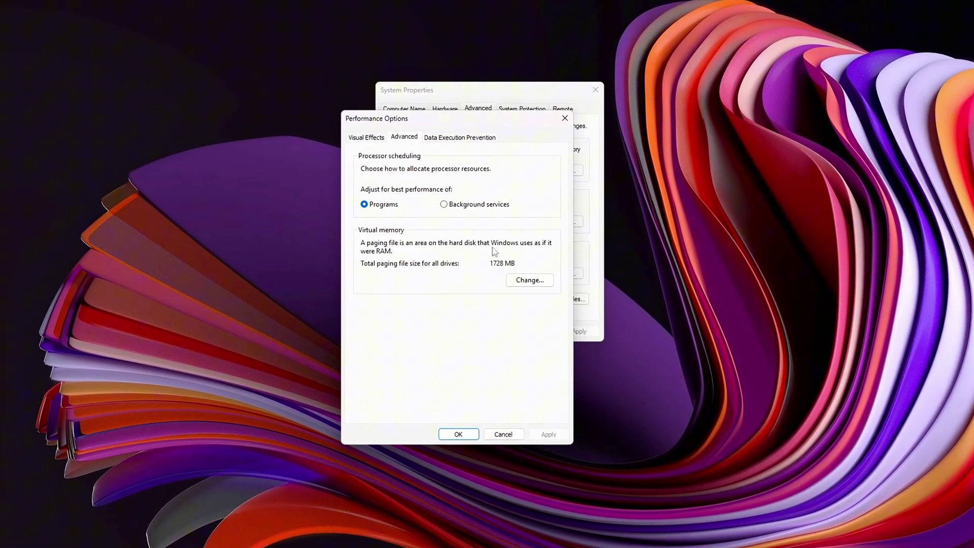
pyautogui.click(527, 283)
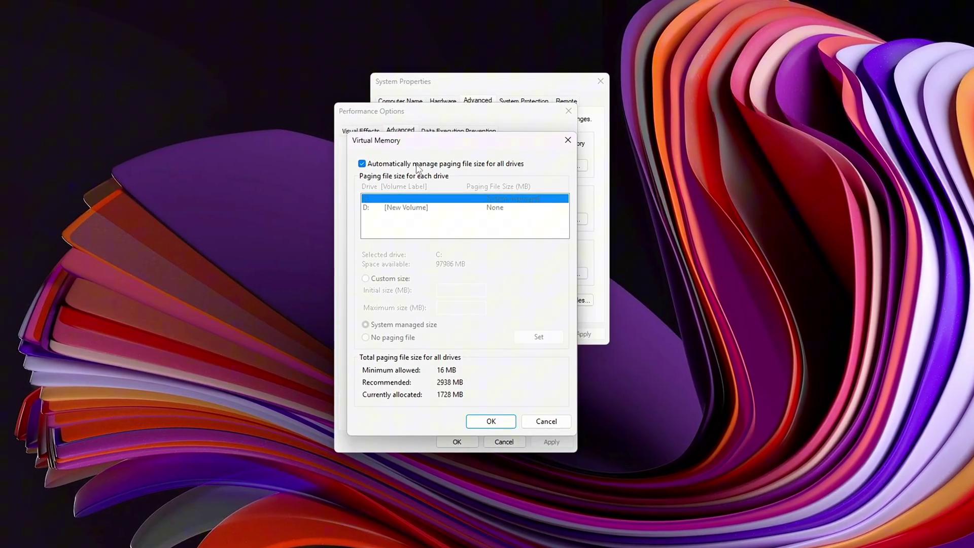
# Disable automatic paging file management and give drive C a custom size of 16384 MB initial and 24576 MB maximum
pyautogui.click(381, 280)
pyautogui.click(463, 291)
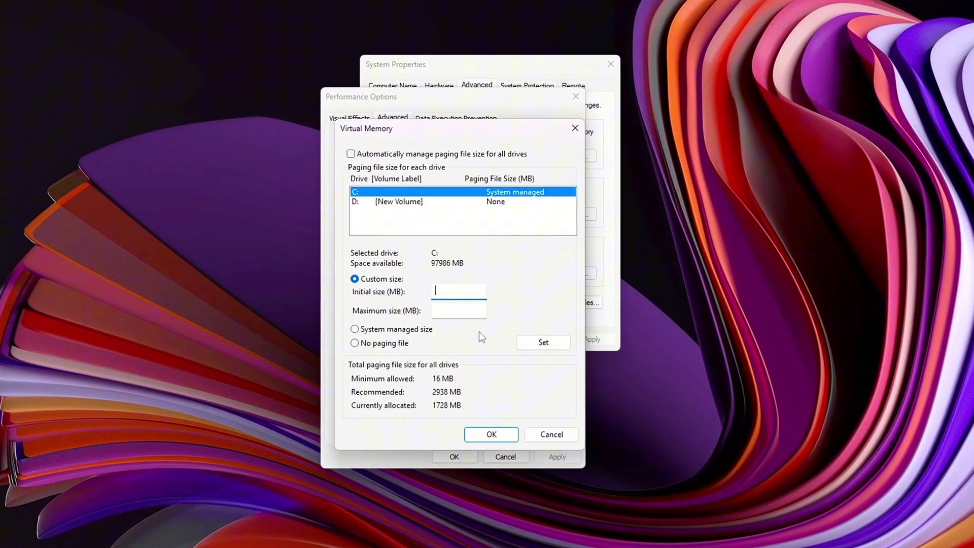
pyautogui.write('1638')
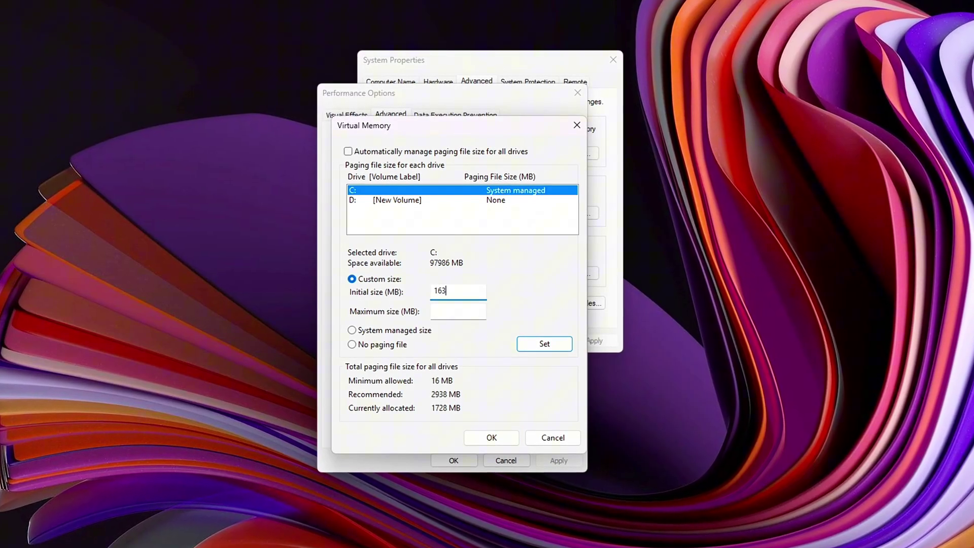
pyautogui.write('4')
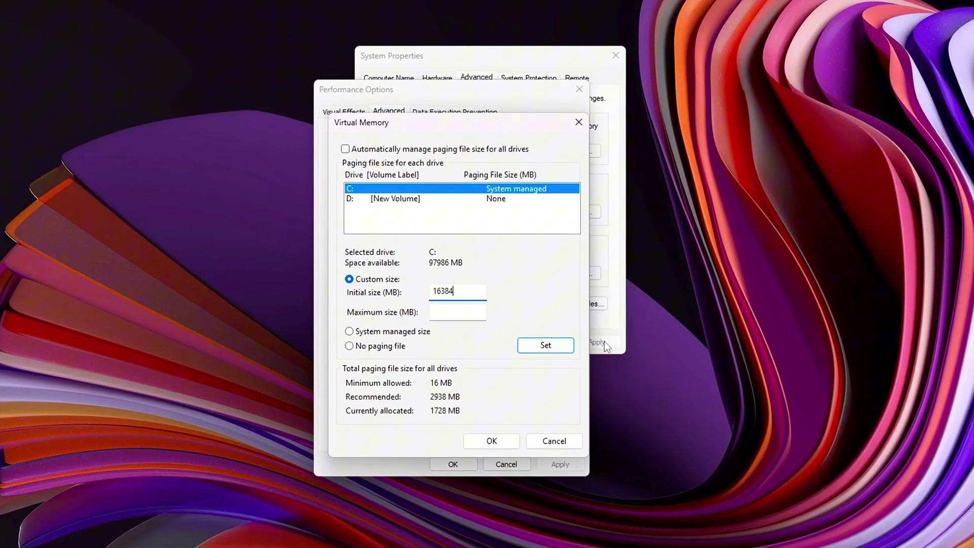
pyautogui.click(446, 310)
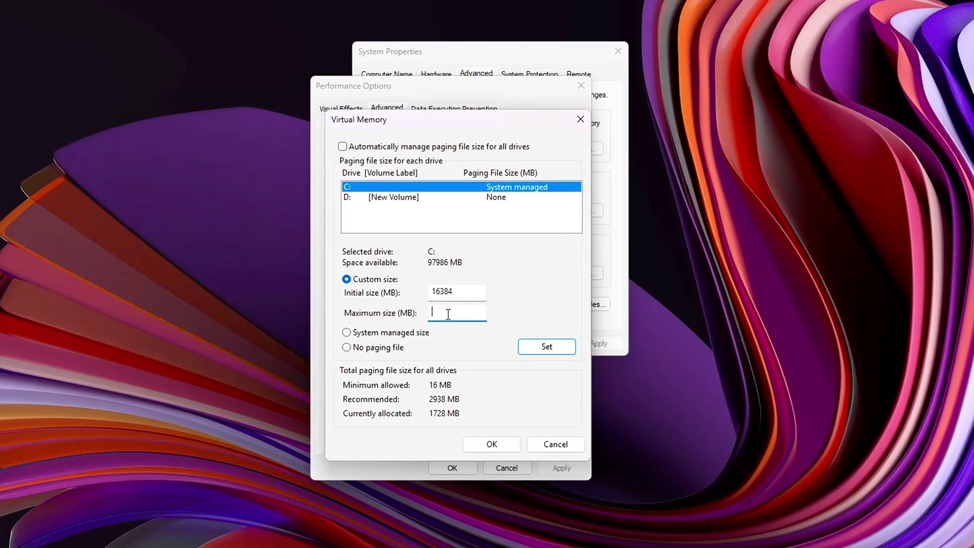
pyautogui.write('24576')
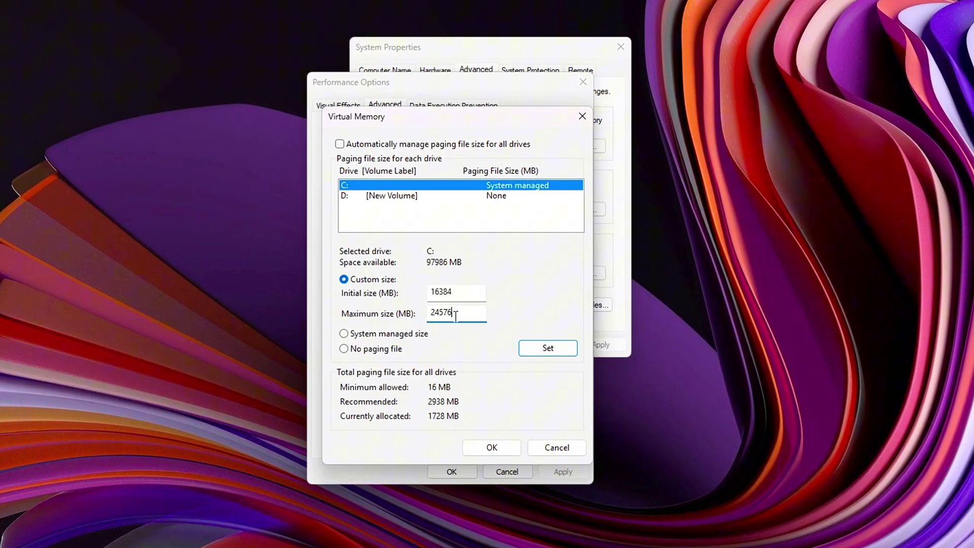
pyautogui.doubleClick(447, 312)
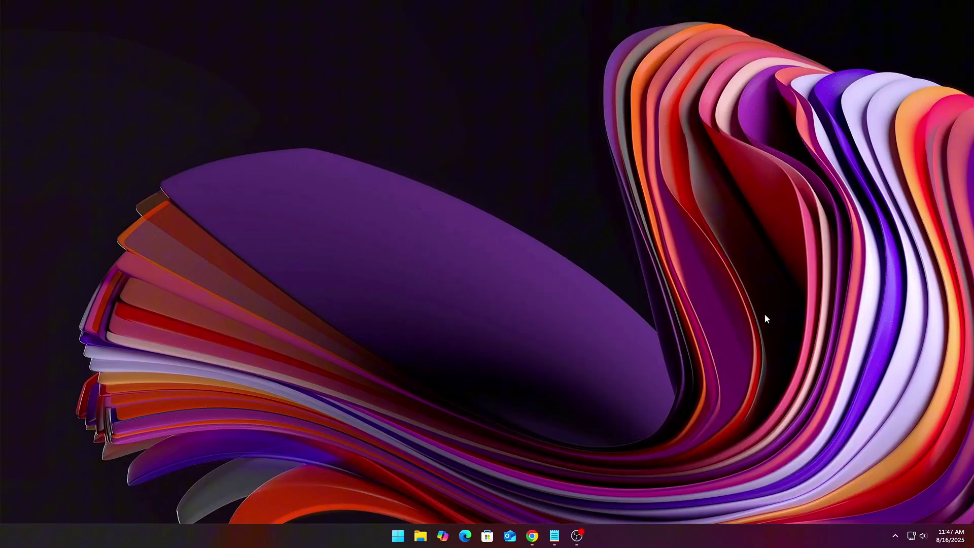
# Open the Virtual Memory dialog from the advanced system settings in Settings, through the advanced Performance Options
pyautogui.press('super')
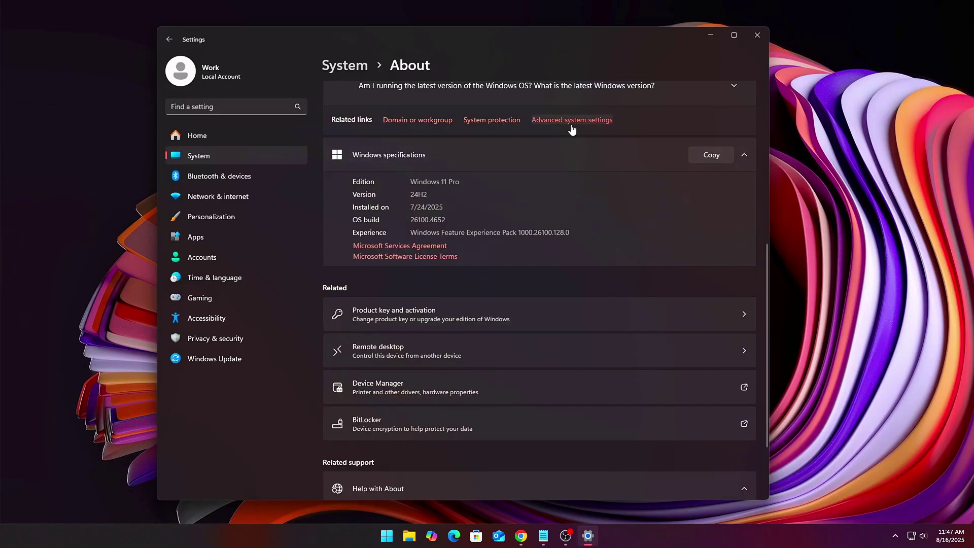
pyautogui.click(571, 120)
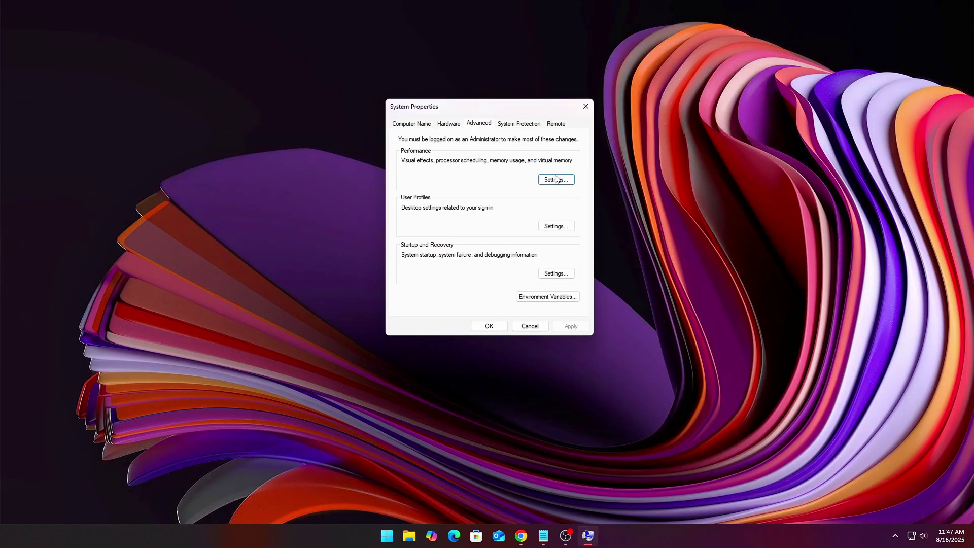
pyautogui.click(556, 180)
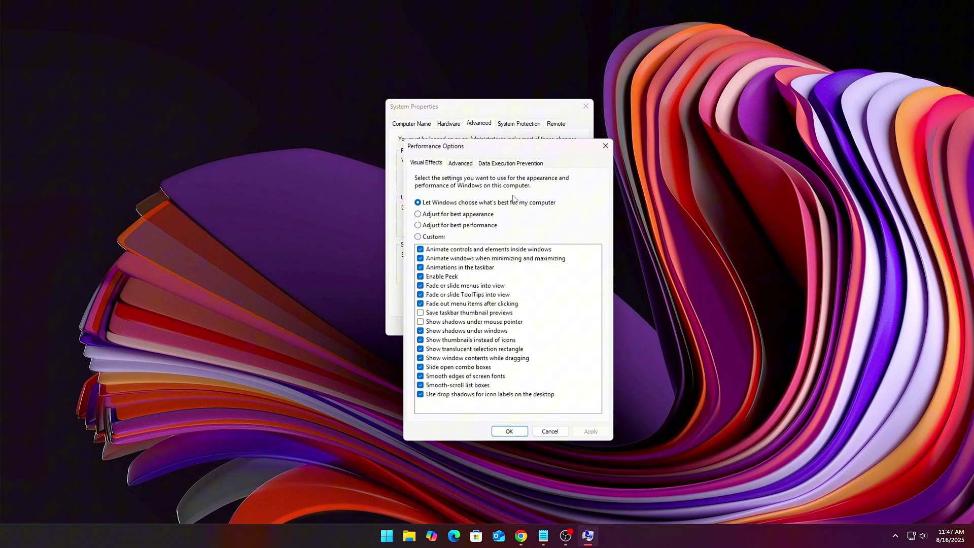
pyautogui.moveTo(482, 143); pyautogui.dragTo(433, 133)
pyautogui.click(411, 149)
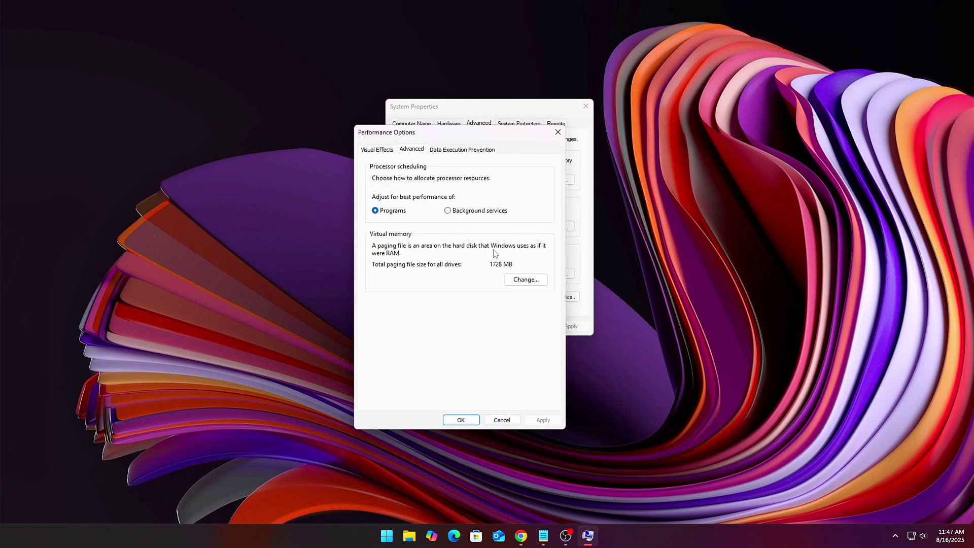
pyautogui.click(523, 280)
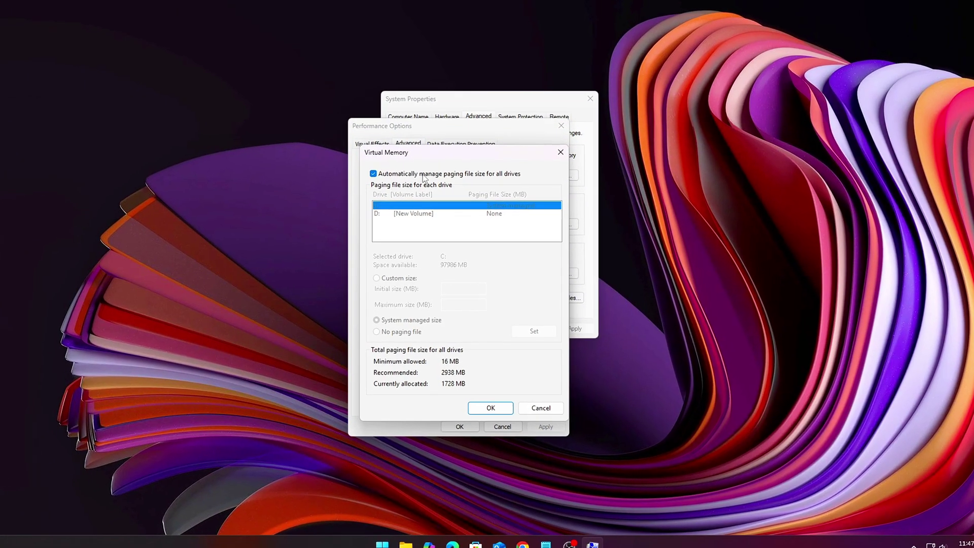
# Turn off automatic paging file management and enter a custom size for drive C of 16384 MB initial and 24576 MB maximum
pyautogui.click(424, 178)
pyautogui.click(394, 277)
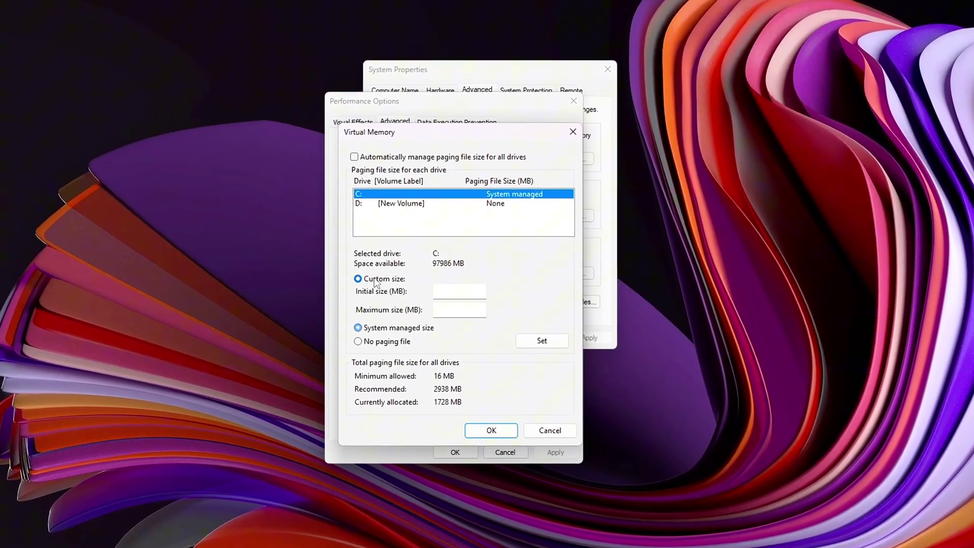
pyautogui.click(459, 292)
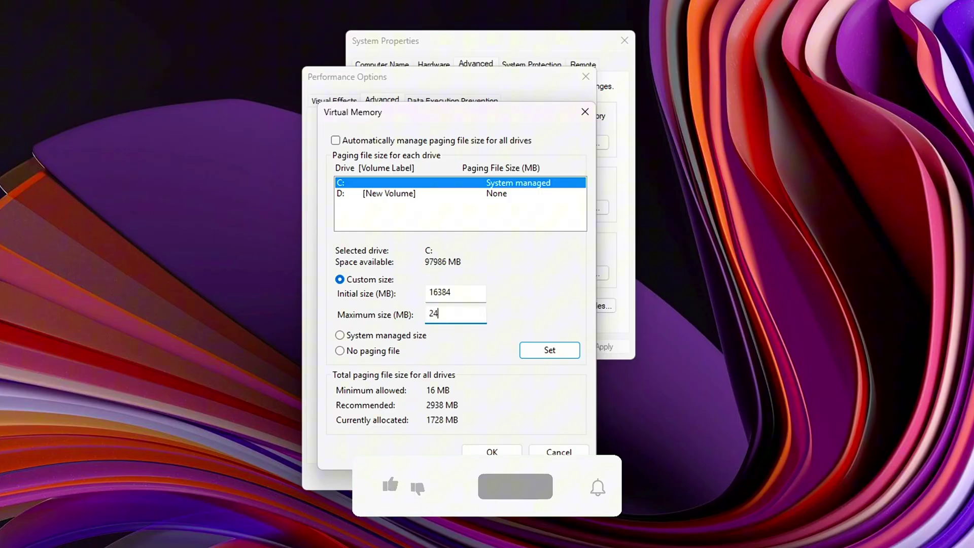
pyautogui.write('5')
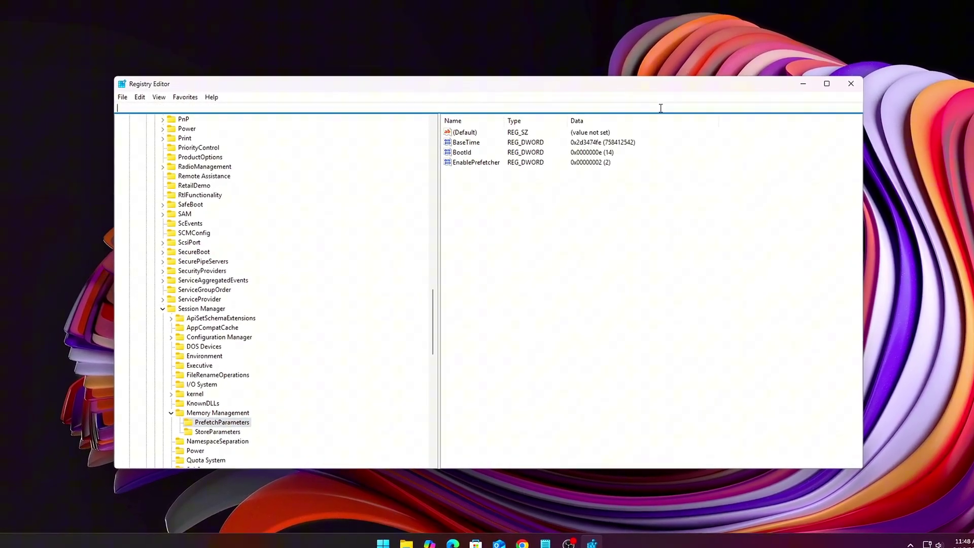
# Go to the registry key HKEY_LOCAL_MACHINE\SYSTEM\CurrentControlSet\Control\GraphicsDrivers
pyautogui.write('HKEY_LOCAL_MACHINE\\SYSTEM\\CurrentControlSet\\Control\\GraphicsDrivers')
pyautogui.press('Return')
pyautogui.moveTo(512, 276); pyautogui.dragTo(534, 281)
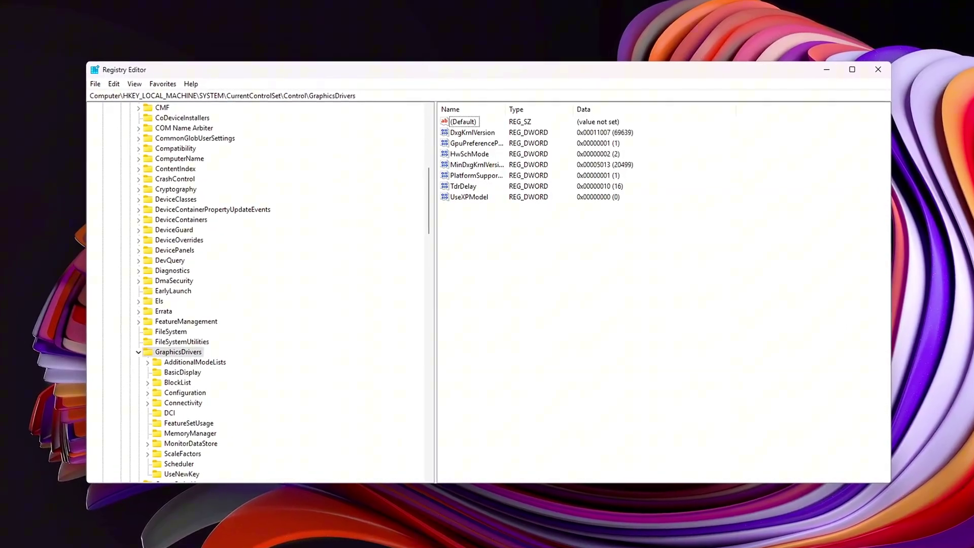
# Edit the TdrDelay value in the GraphicsDrivers key and confirm its data as hexadecimal 10
pyautogui.rightClick(646, 306)
pyautogui.moveTo(609, 272)
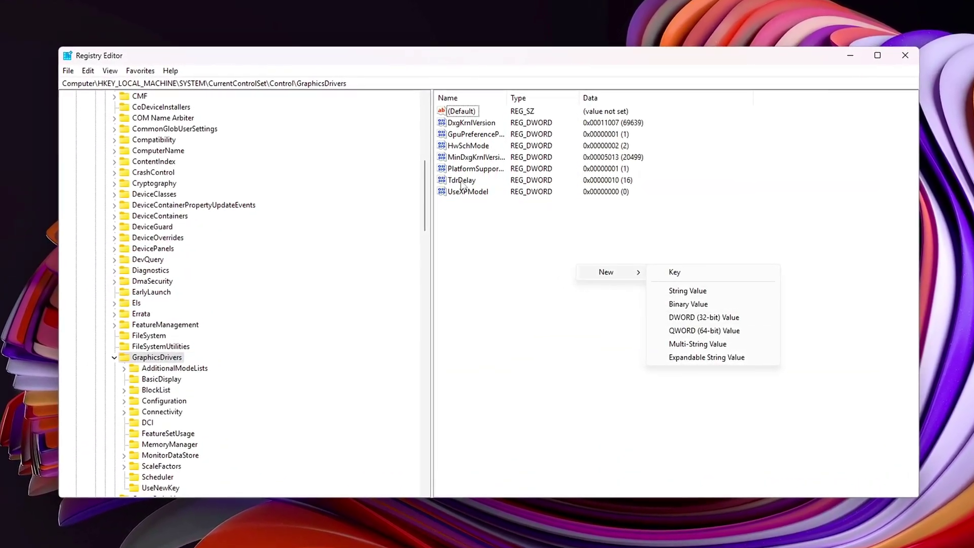
pyautogui.doubleClick(461, 180)
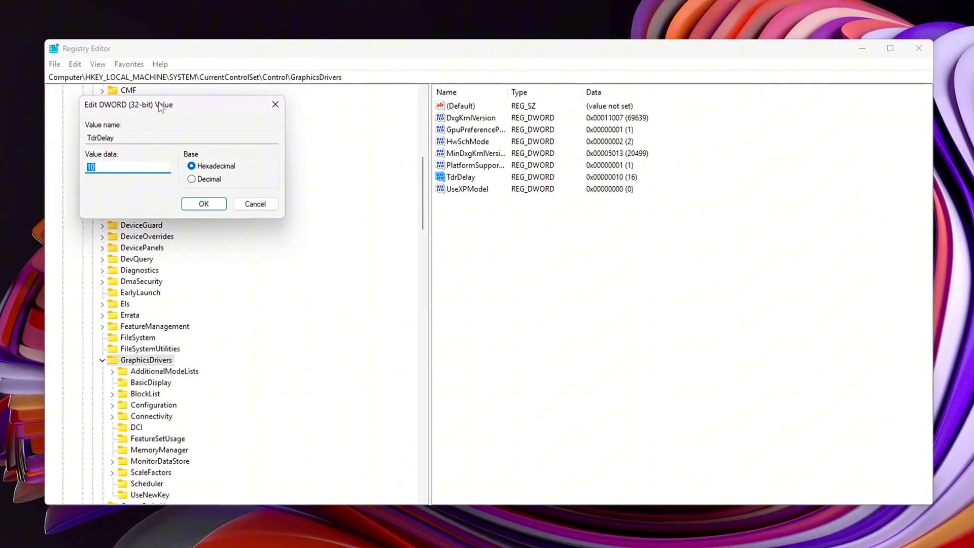
pyautogui.moveTo(164, 109); pyautogui.dragTo(542, 179)
pyautogui.click(514, 252)
pyautogui.click(590, 287)
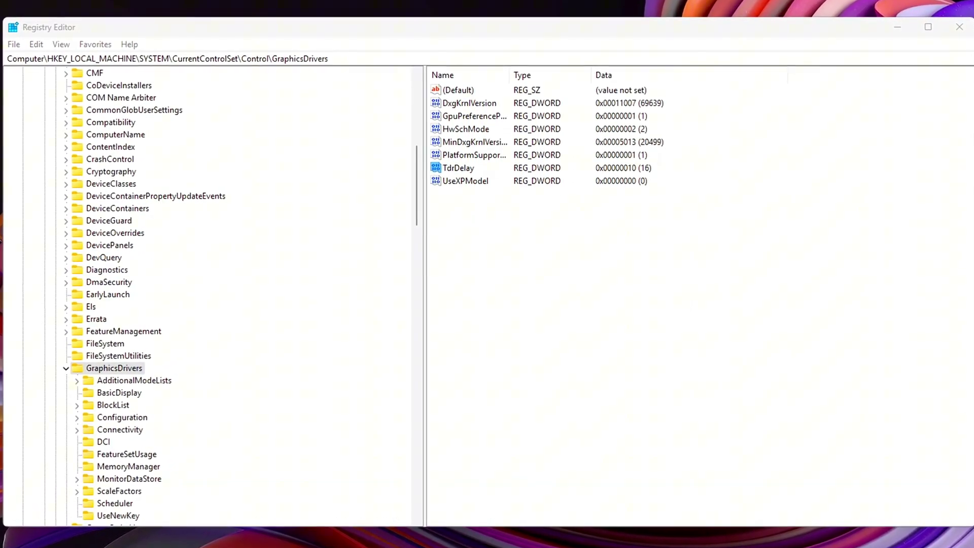
# Create a DWORD (32-bit) value named TdrDdiDelay in the GraphicsDrivers key and set its data to hexadecimal 20
pyautogui.rightClick(555, 342)
pyautogui.moveTo(588, 350)
pyautogui.click(703, 405)
pyautogui.write('TdrDdiDelay')
pyautogui.press('Return')
pyautogui.press('Return')
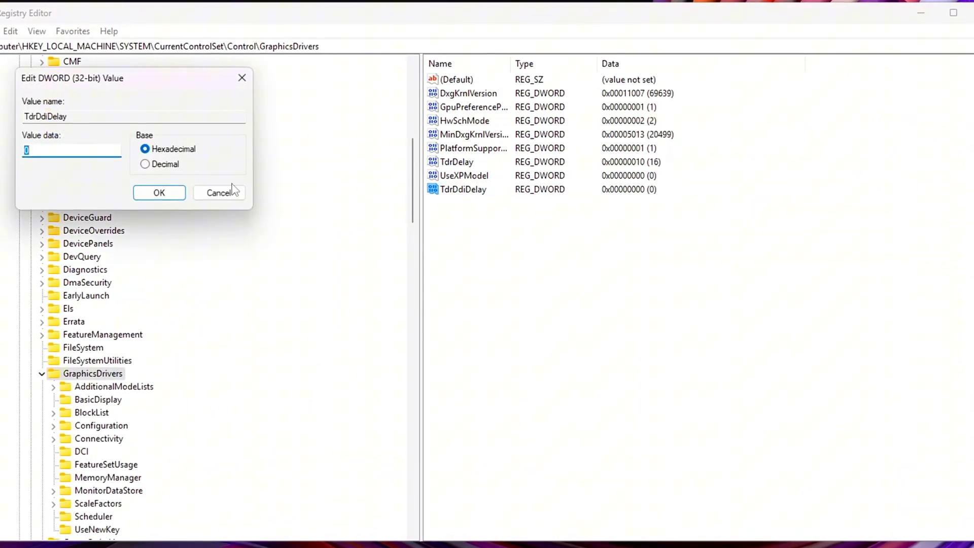
pyautogui.moveTo(168, 81); pyautogui.dragTo(693, 196)
pyautogui.write('20')
pyautogui.press('Return')
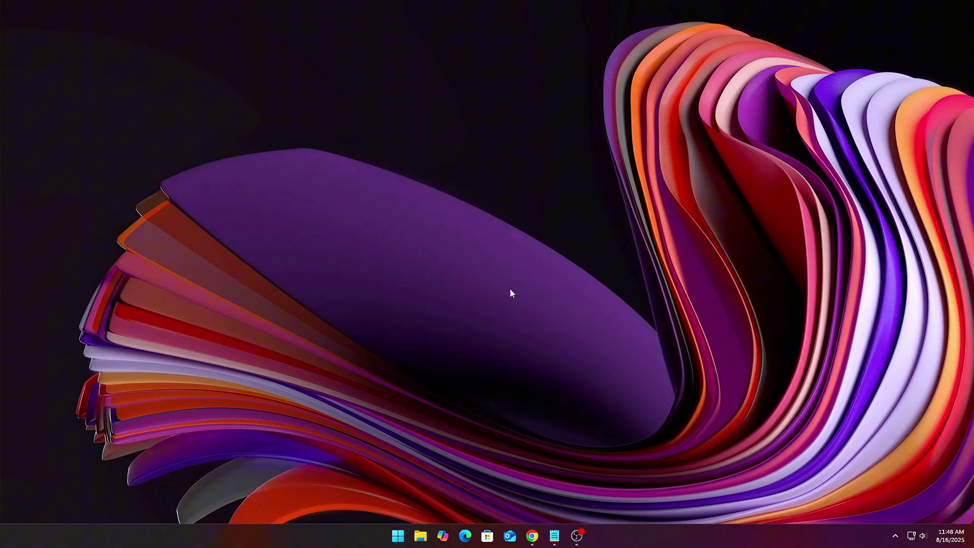
# Launch Registry Editor by running regedit and go to HKEY_LOCAL_MACHINE\SYSTEM\CurrentControlSet\Control\GraphicsDrivers
pyautogui.moveTo(178, 424); pyautogui.dragTo(552, 202)
pyautogui.write('regedit')
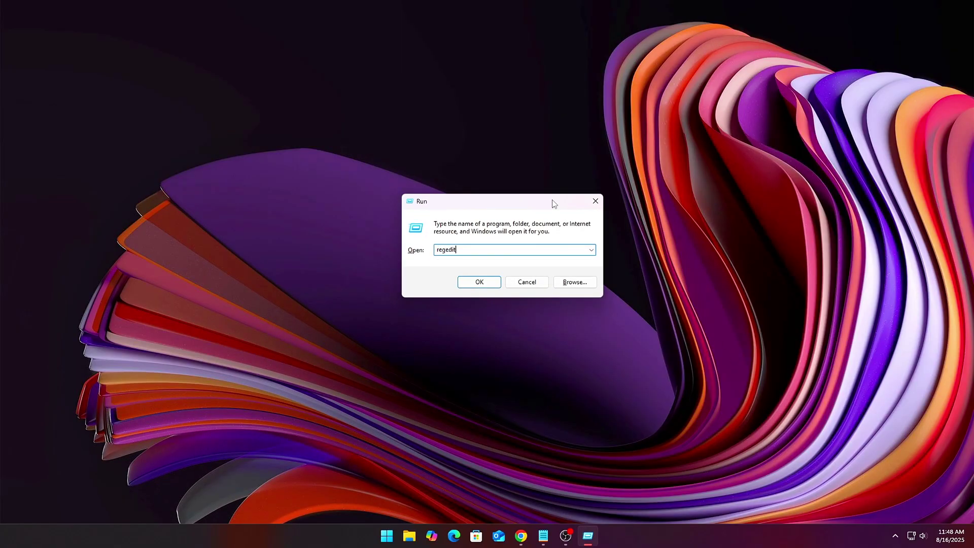
pyautogui.press('Return')
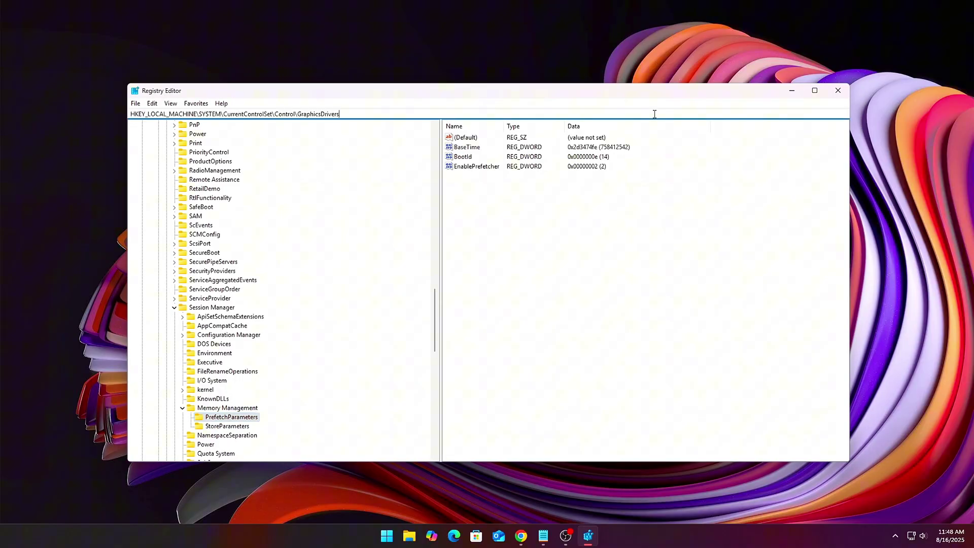
pyautogui.press('Return')
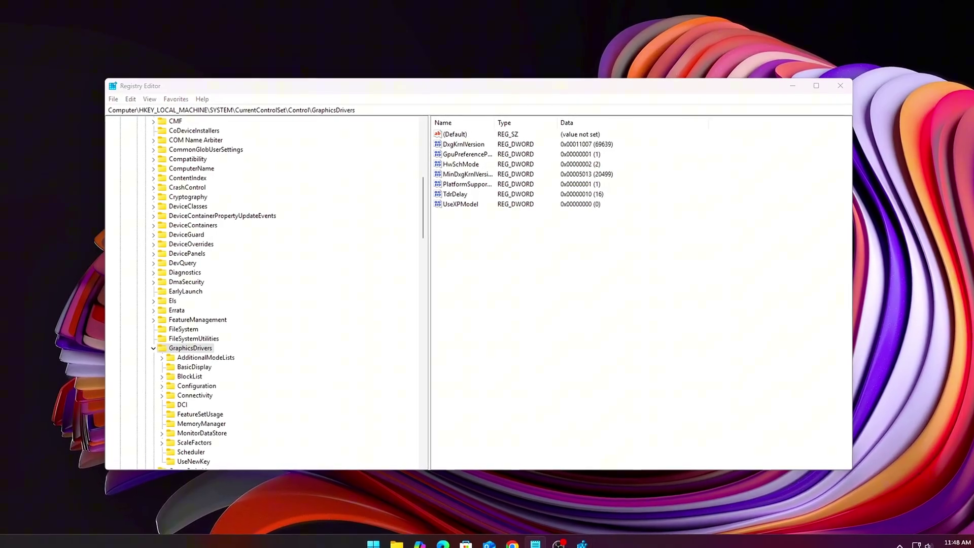
# Set the data of the TdrDelay DWORD value to hexadecimal 10
pyautogui.rightClick(555, 268)
pyautogui.moveTo(585, 284)
pyautogui.click(444, 196)
pyautogui.doubleClick(432, 194)
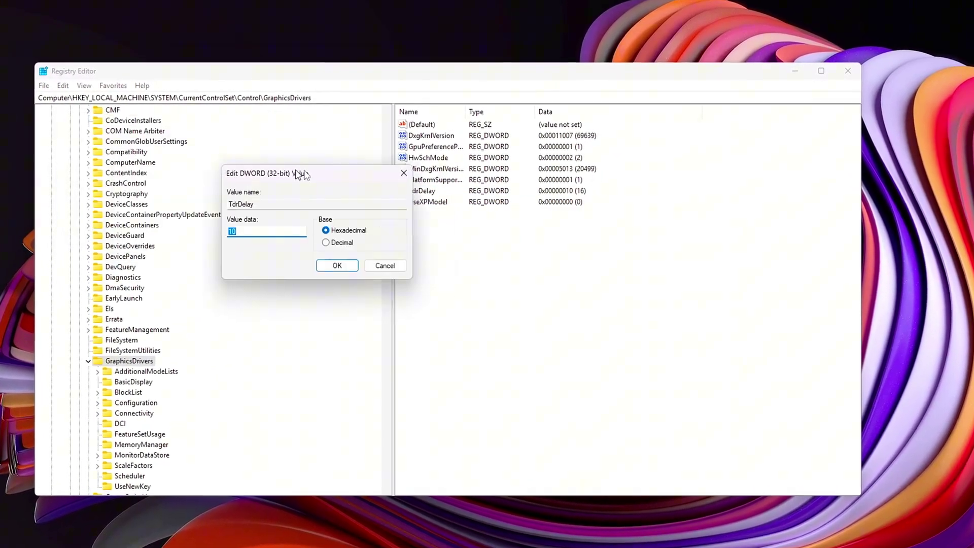
pyautogui.moveTo(322, 175); pyautogui.dragTo(501, 202)
pyautogui.click(475, 259)
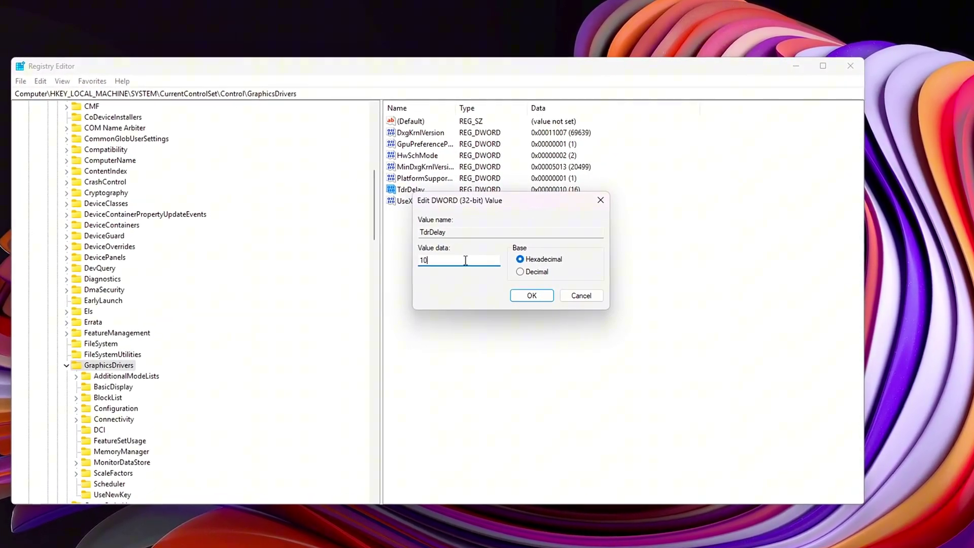
pyautogui.click(531, 295)
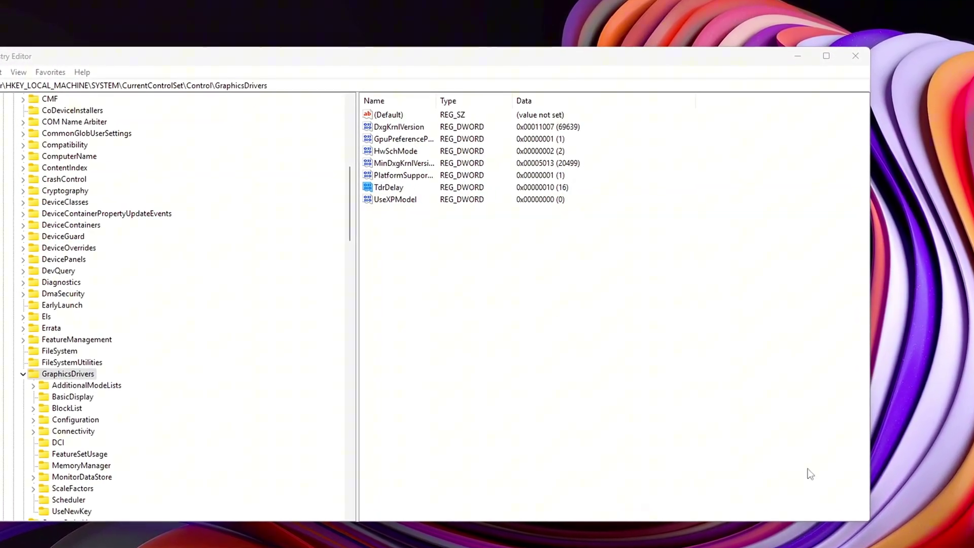
# Add a DWORD (32-bit) value named TdrDdiDelay to the GraphicsDrivers key with hexadecimal data 20
pyautogui.rightClick(477, 349)
pyautogui.moveTo(514, 357)
pyautogui.click(591, 415)
pyautogui.write('TdrDdiDelay')
pyautogui.press('Return')
pyautogui.press('Return')
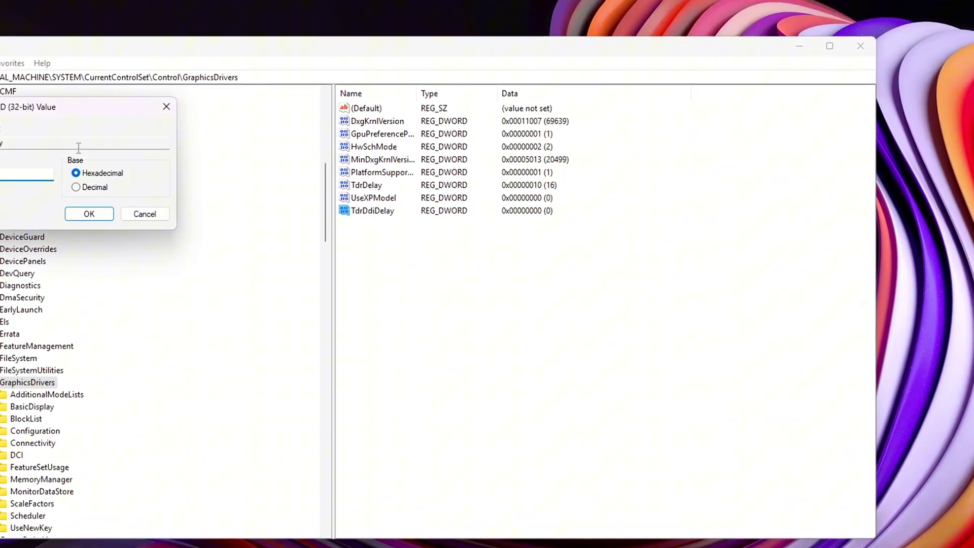
pyautogui.moveTo(104, 108); pyautogui.dragTo(608, 220)
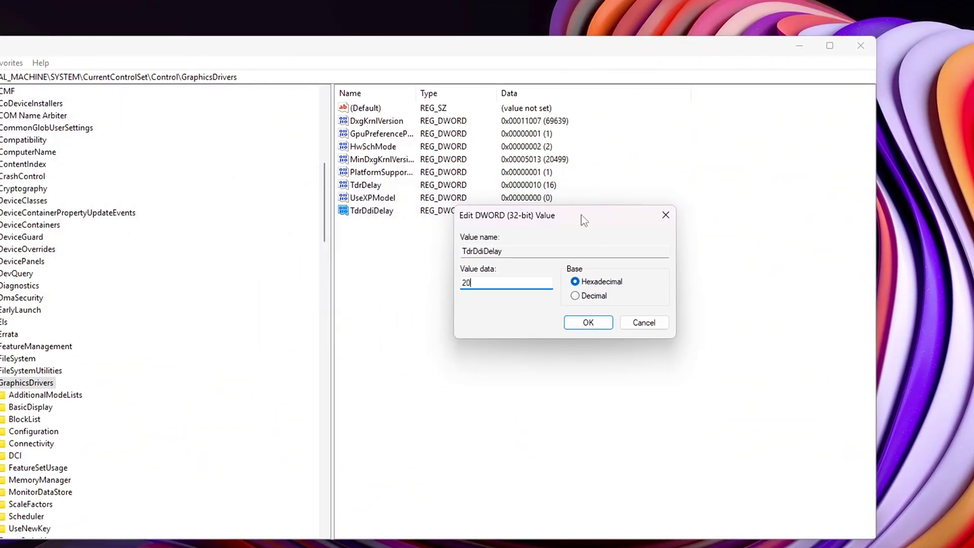
pyautogui.press('Return')
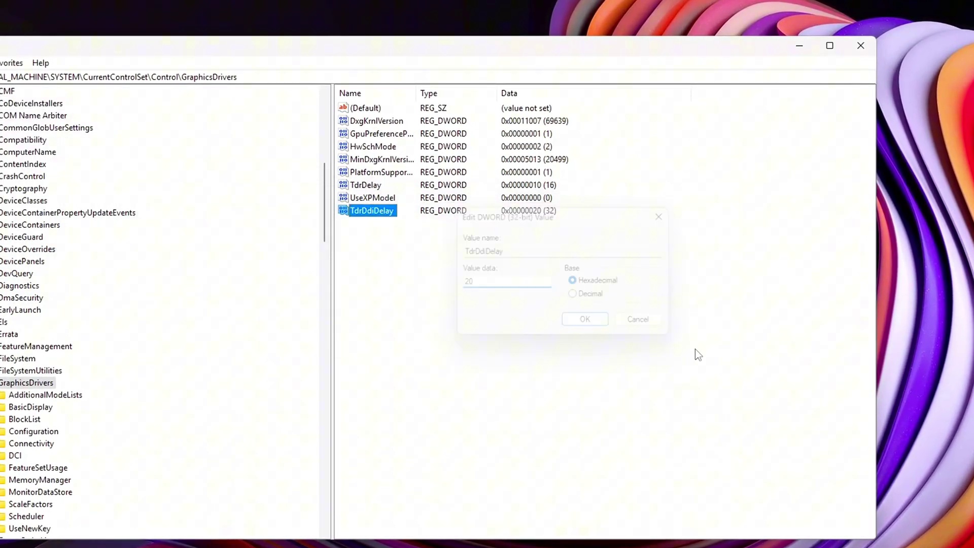
# Add a DWORD (32-bit) value named TdrLevel to the GraphicsDrivers key with data 0
pyautogui.rightClick(533, 382)
pyautogui.moveTo(599, 389)
pyautogui.click(664, 441)
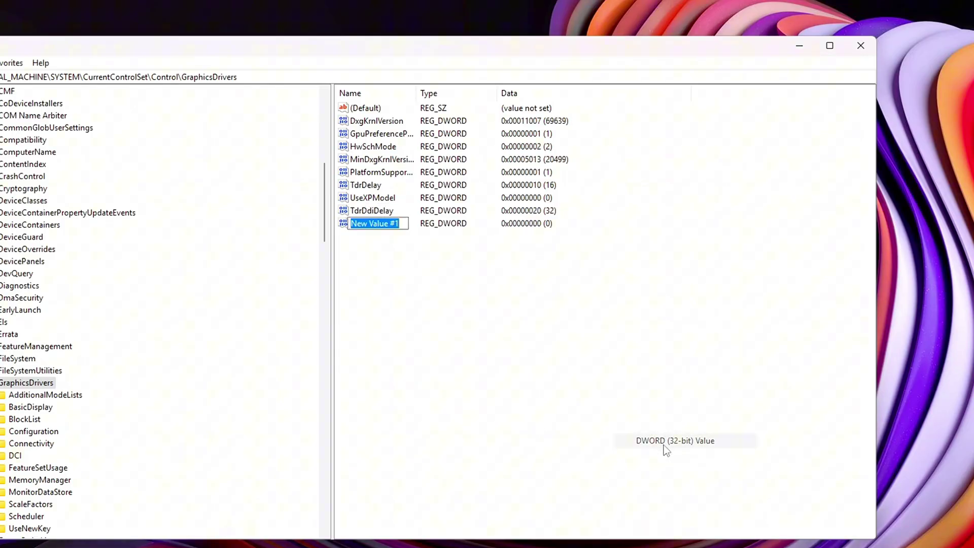
pyautogui.press('Return')
pyautogui.moveTo(45, 105); pyautogui.dragTo(464, 258)
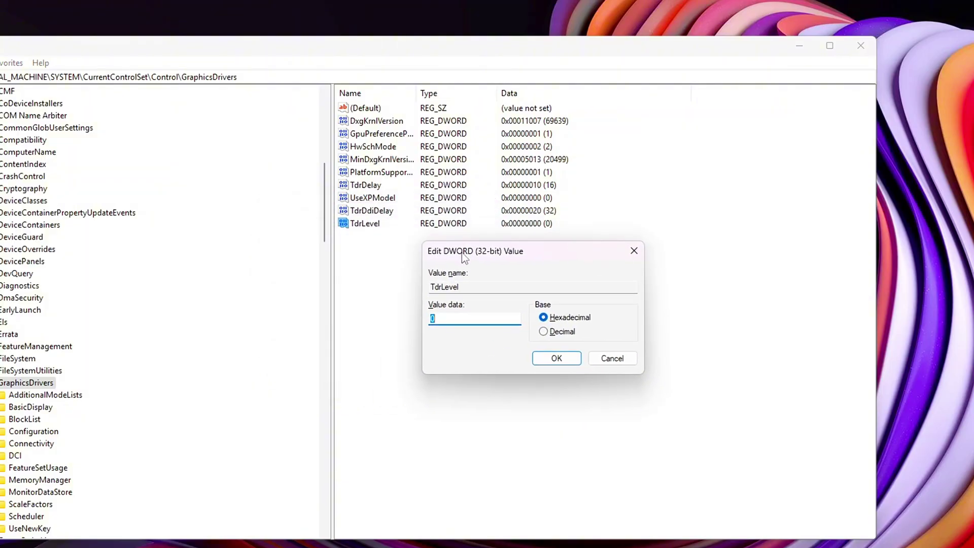
pyautogui.click(553, 358)
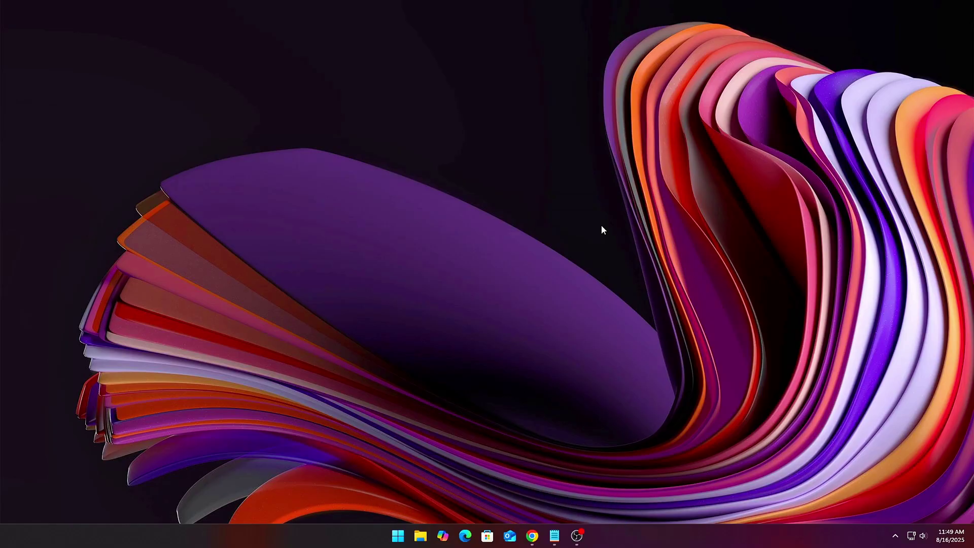
# Search for Windows PowerShell, run it as administrator and move its window toward the middle of the desktop
pyautogui.press('super')
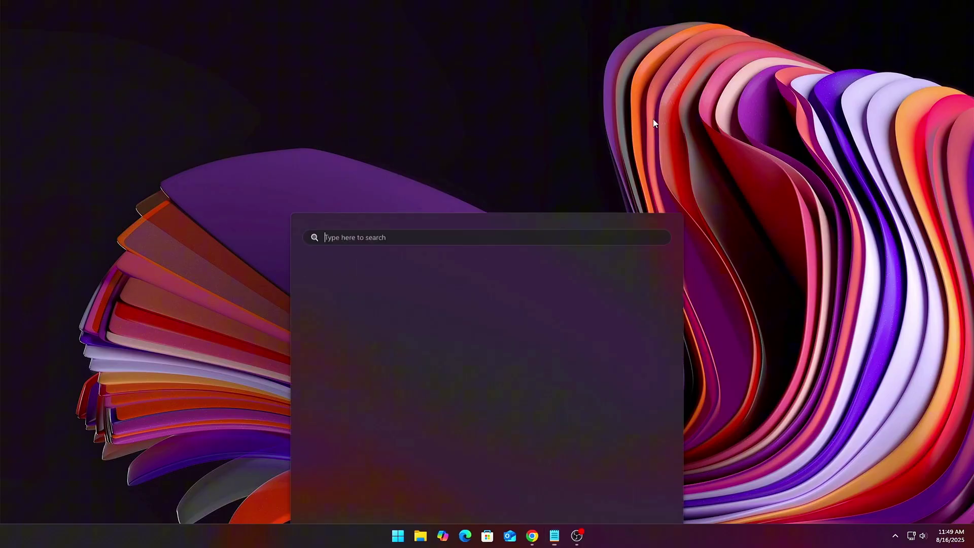
pyautogui.write('powers')
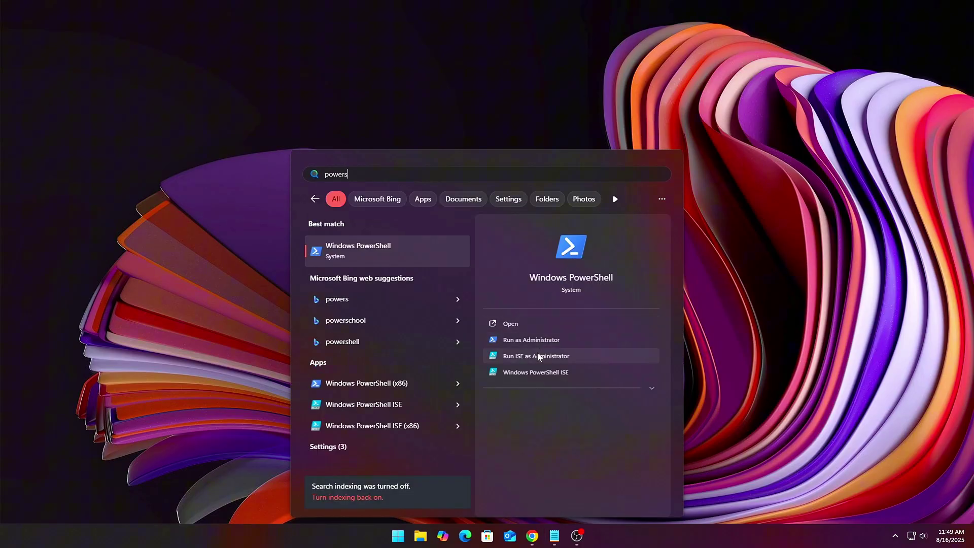
pyautogui.click(537, 343)
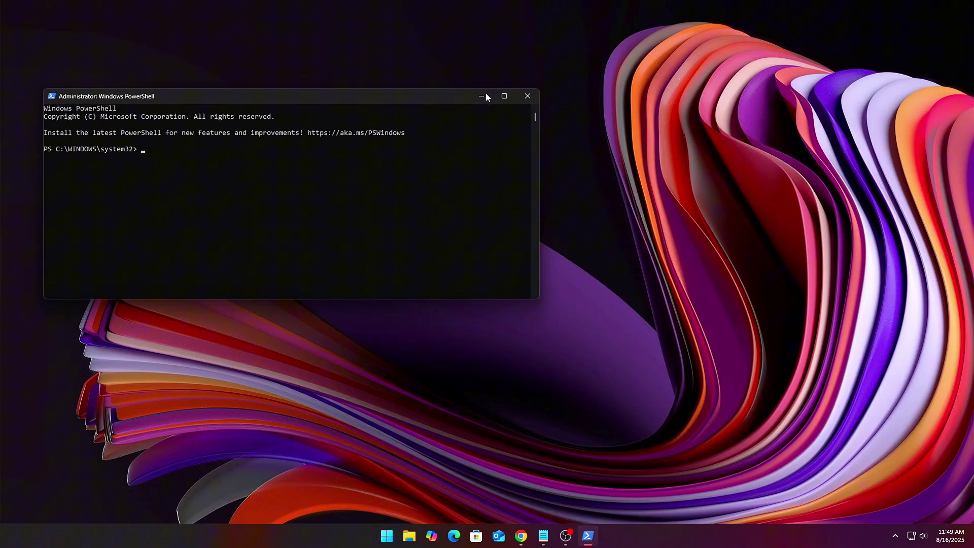
pyautogui.moveTo(457, 92); pyautogui.dragTo(618, 111)
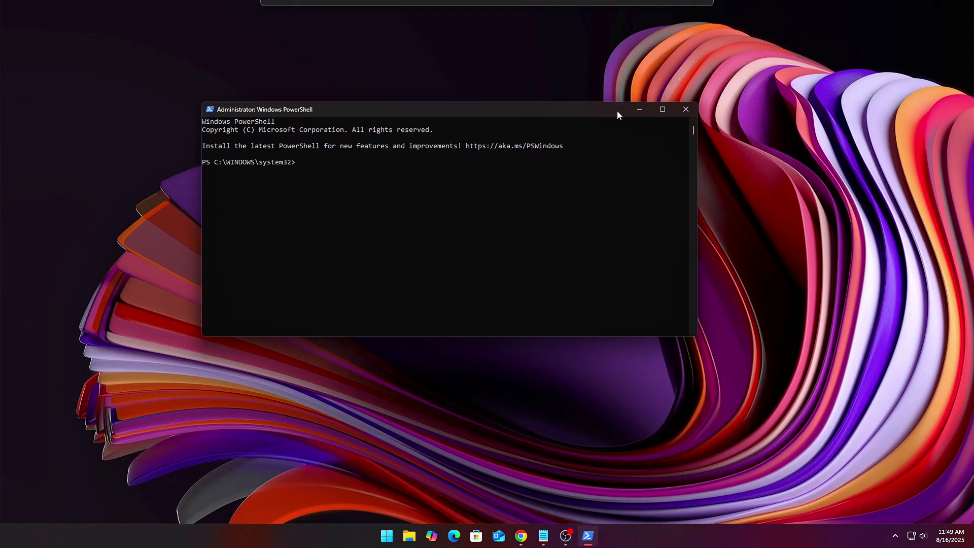
# Run Disable-MMAgent -mc to turn off memory compression and check the MemoryCompression setting with MMAgent
pyautogui.rightClick(460, 177)
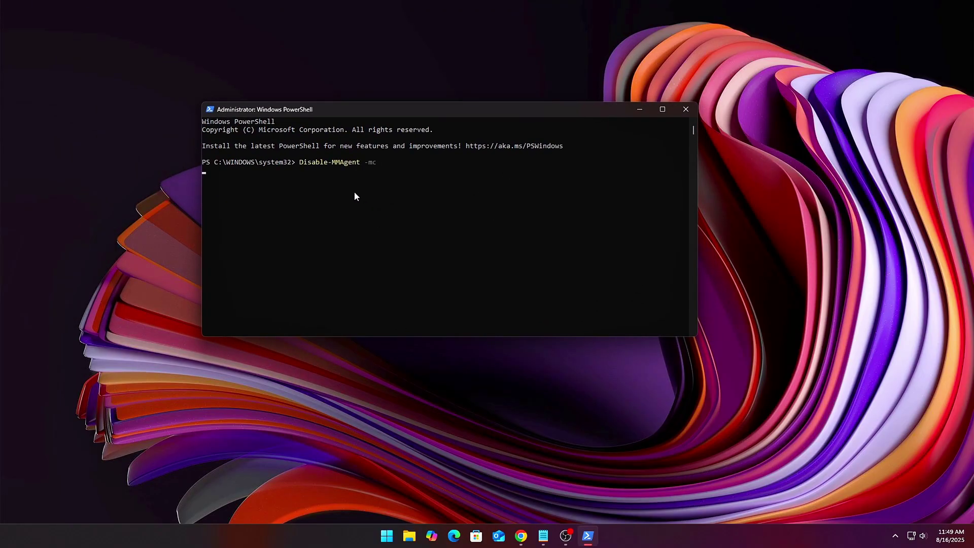
pyautogui.write('MMAgent')
pyautogui.press('Return')
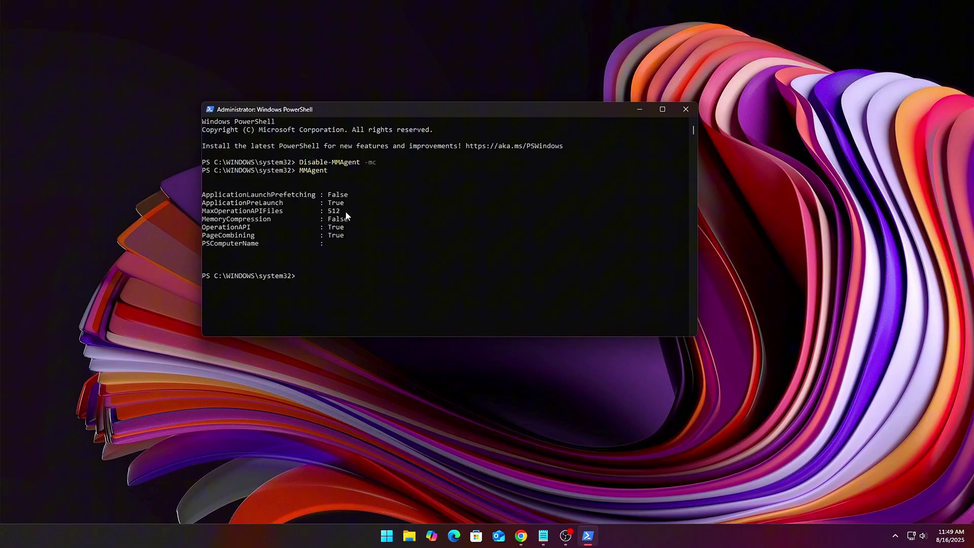
pyautogui.moveTo(346, 223); pyautogui.dragTo(201, 224)
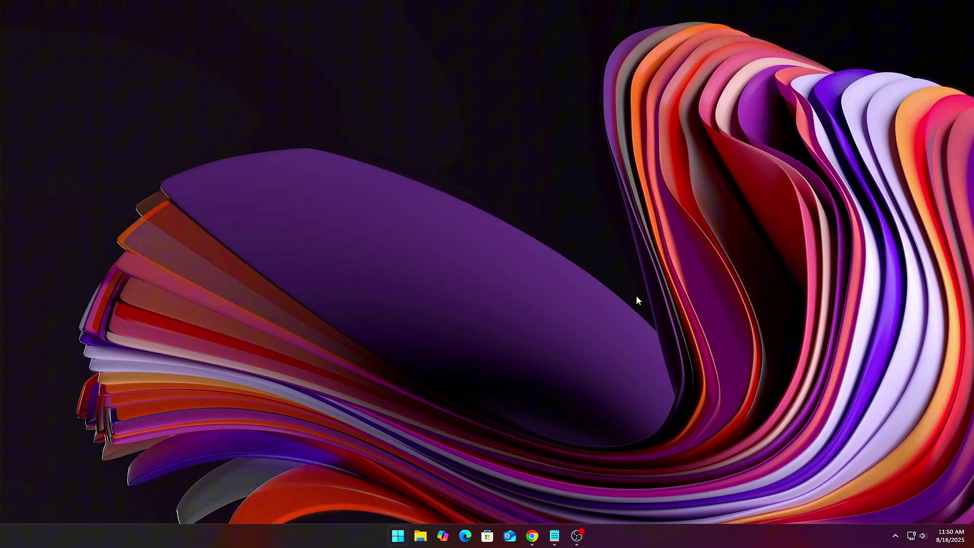
# Open Task Manager and sort the running processes by memory usage
pyautogui.press('super')
pyautogui.press('super')
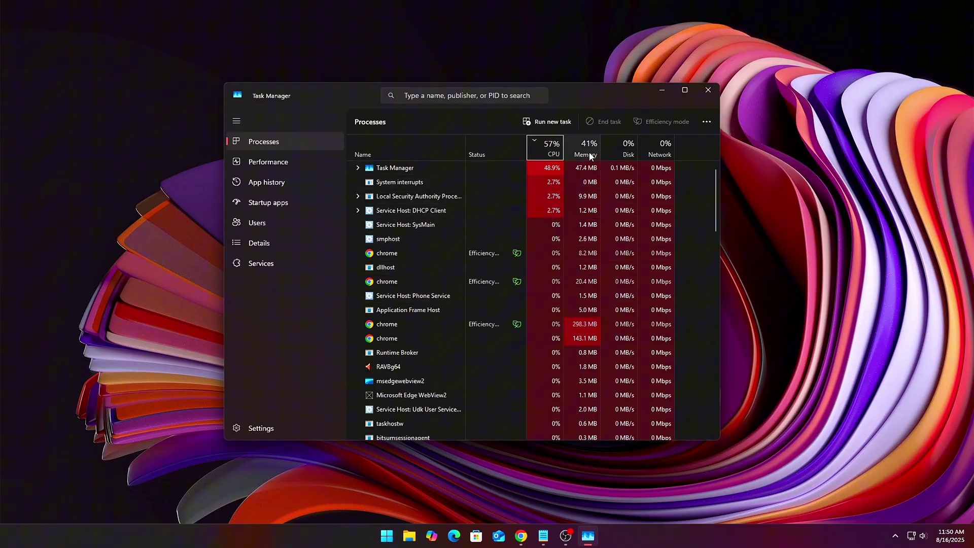
pyautogui.click(588, 151)
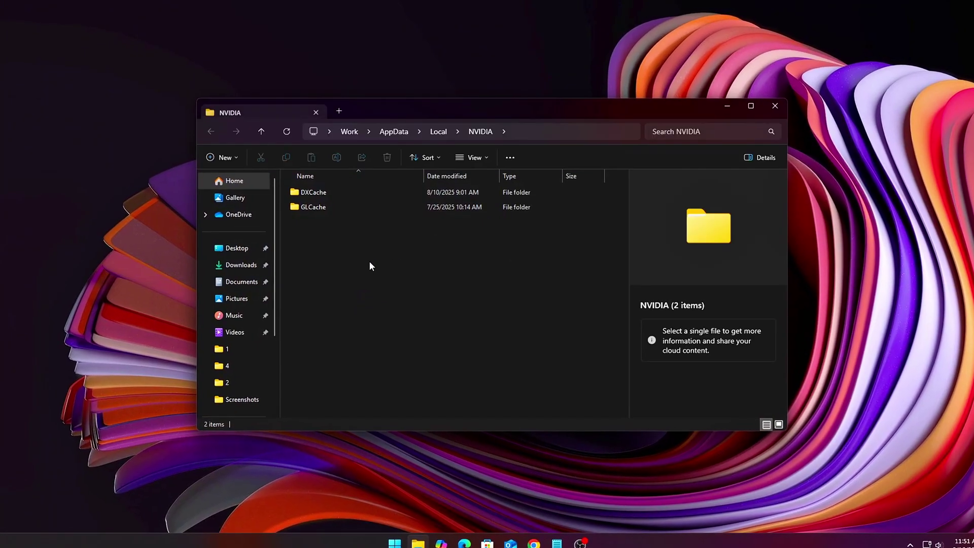
# Delete the DXCache and GLCache folders from the NVIDIA folder, skipping all items that are in use
pyautogui.moveTo(369, 266); pyautogui.dragTo(324, 195)
pyautogui.press('Delete')
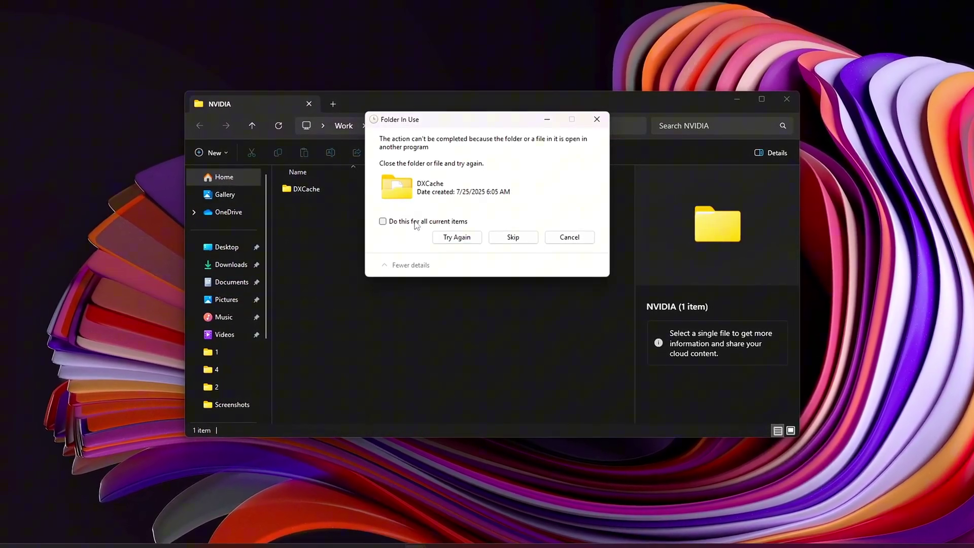
pyautogui.click(384, 221)
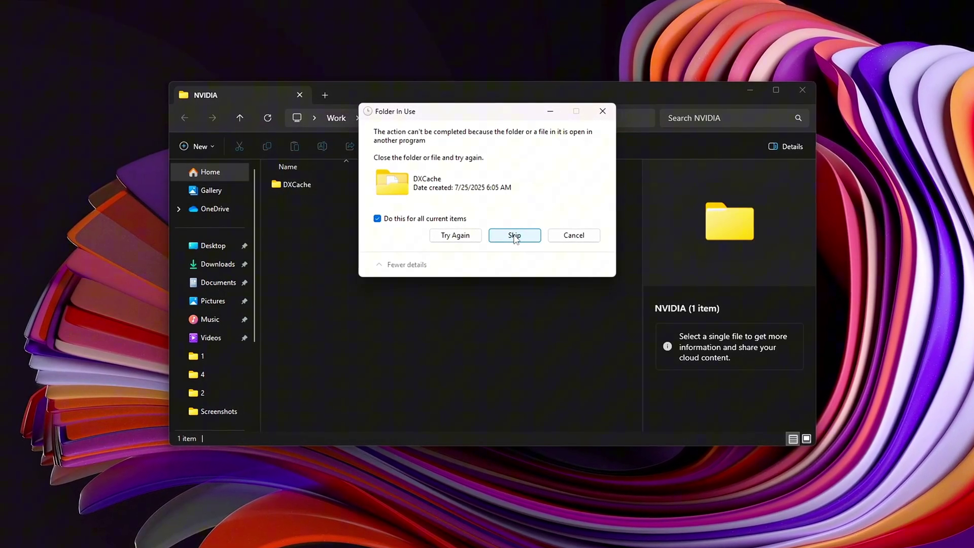
pyautogui.click(514, 236)
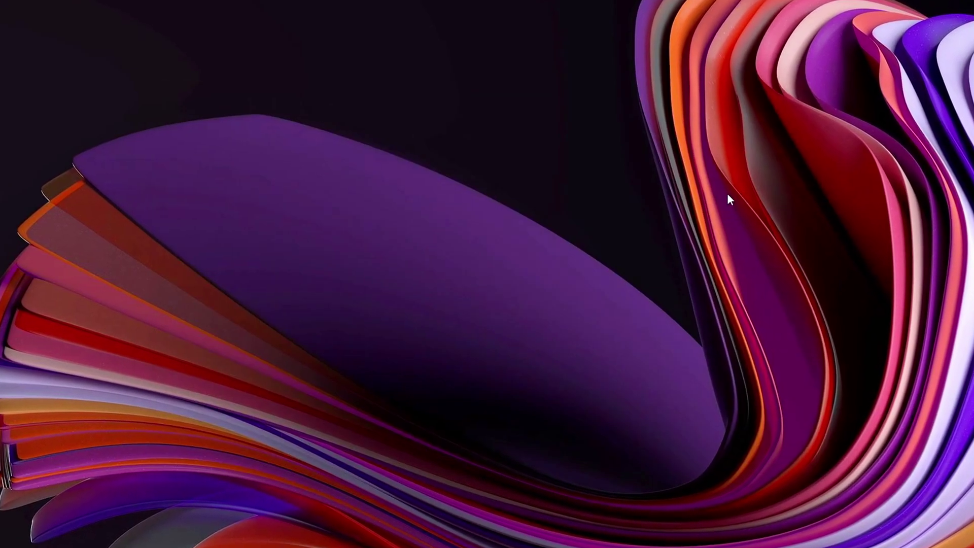
# Open the %localappdata%\D3DSCache folder through the Run dialog and delete all the cache folders in it
pyautogui.press('super+r')
pyautogui.moveTo(74, 456); pyautogui.dragTo(533, 147)
pyautogui.write('%localappdata%\\D3DSCache')
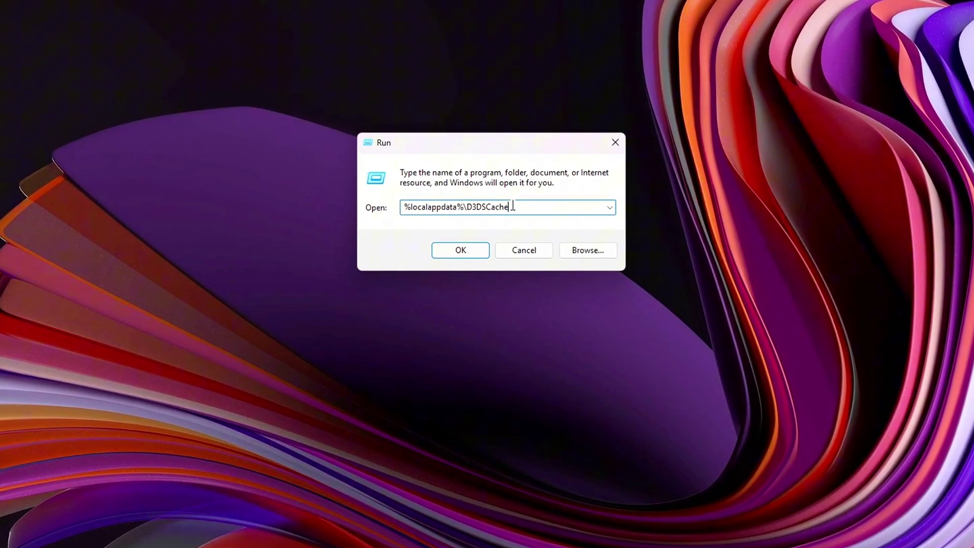
pyautogui.hotkey('ctrl', 'a')
pyautogui.click(451, 256)
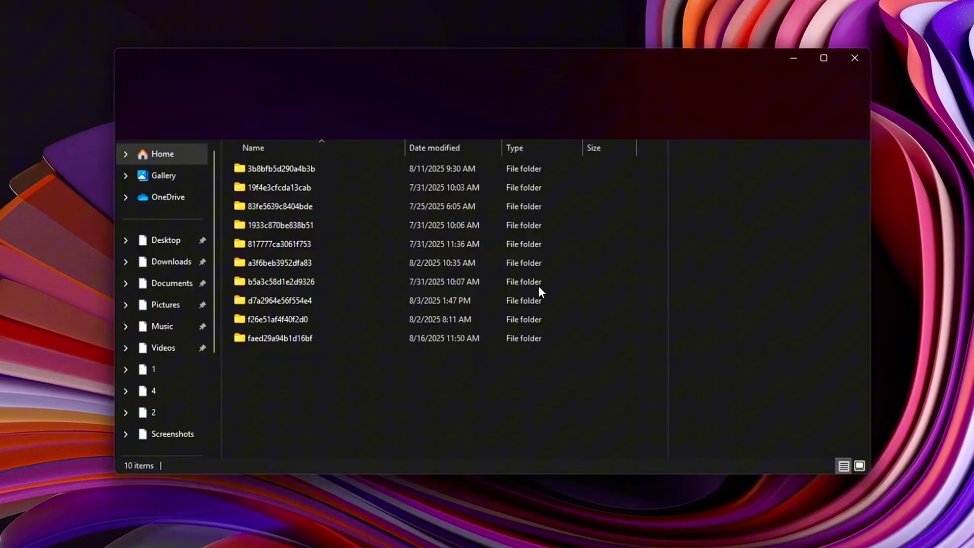
pyautogui.moveTo(352, 457); pyautogui.dragTo(301, 162)
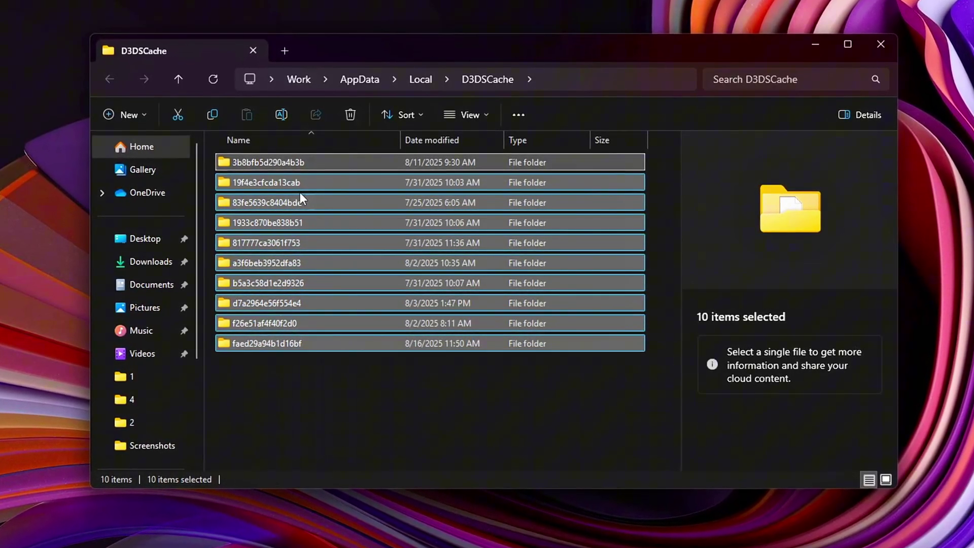
pyautogui.press('Delete')
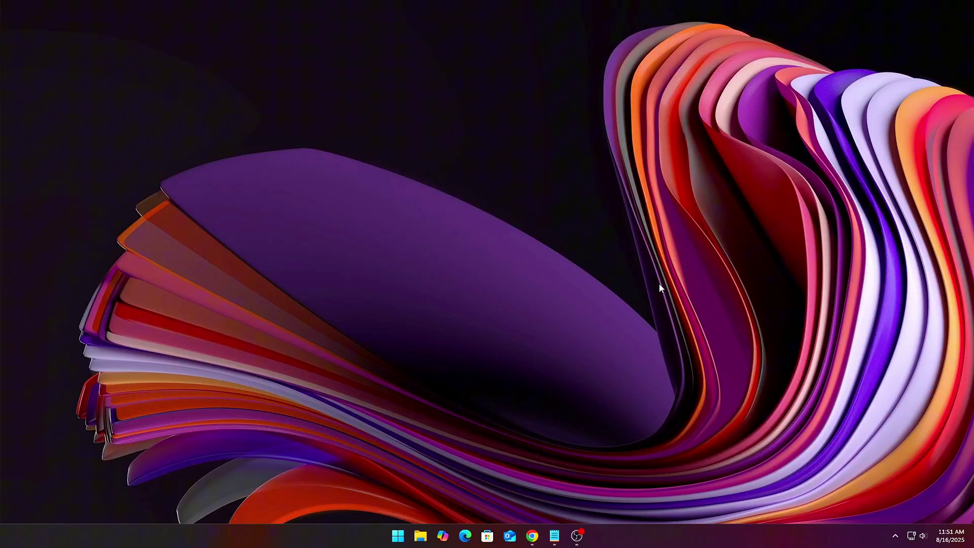
# Open the %localappdata%\NVIDIA folder through the Run dialog
pyautogui.press('super+r')
pyautogui.moveTo(130, 427); pyautogui.dragTo(487, 187)
pyautogui.click(480, 229)
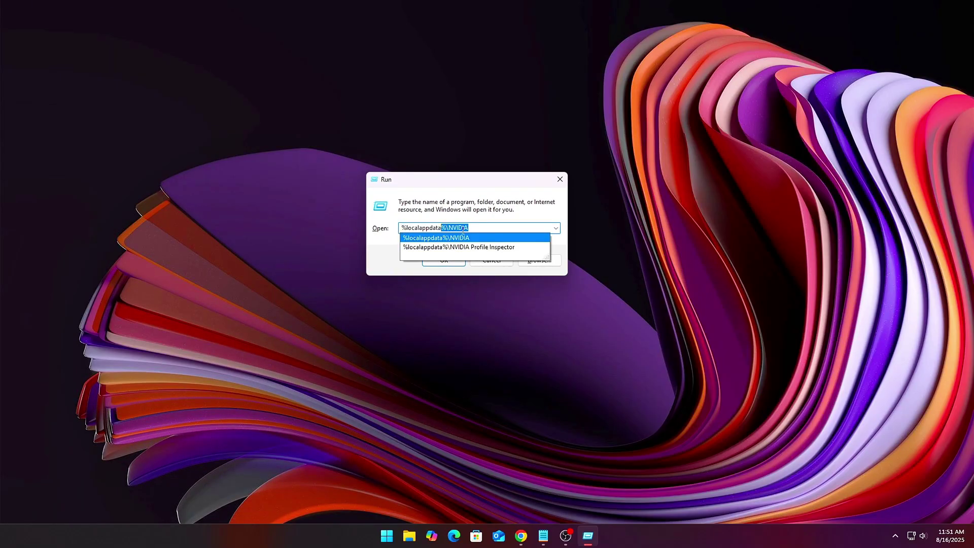
pyautogui.click(434, 263)
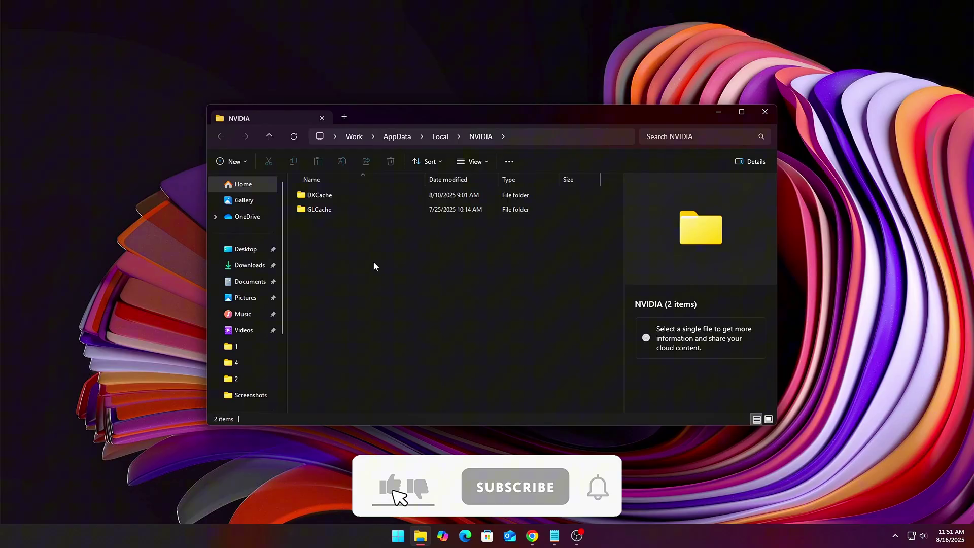
# Delete the DXCache and GLCache folders, skipping the folder in use, and close the NVIDIA folder window
pyautogui.moveTo(381, 271); pyautogui.dragTo(325, 203)
pyautogui.press('Delete')
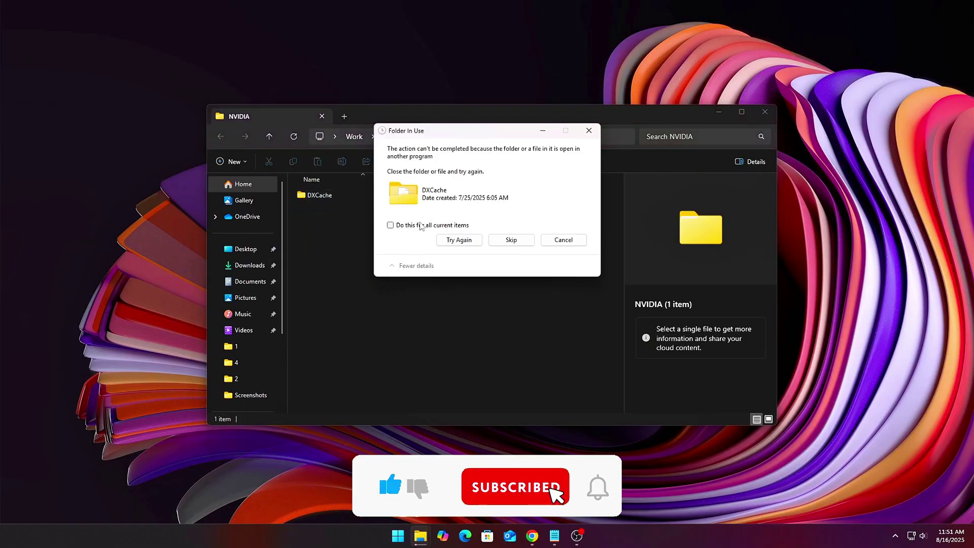
pyautogui.click(511, 241)
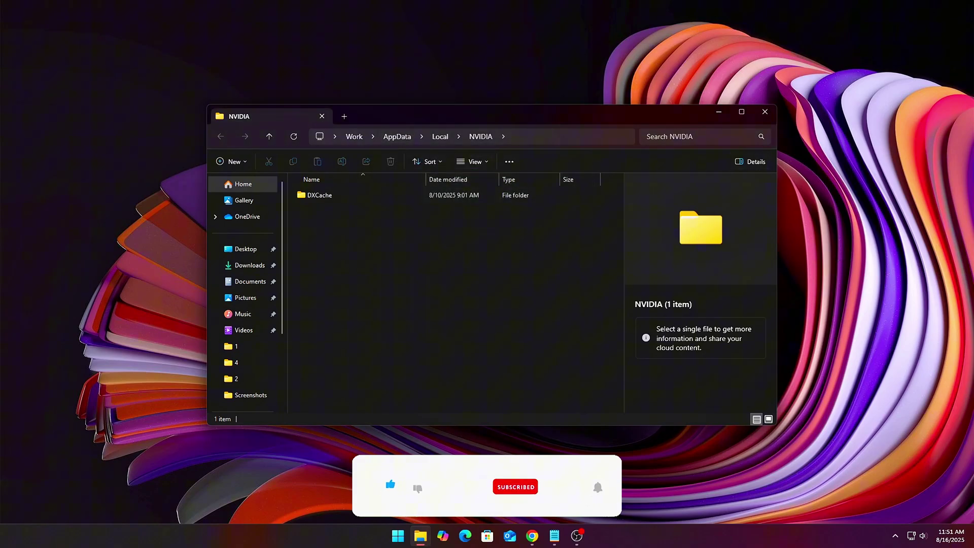
pyautogui.click(554, 535)
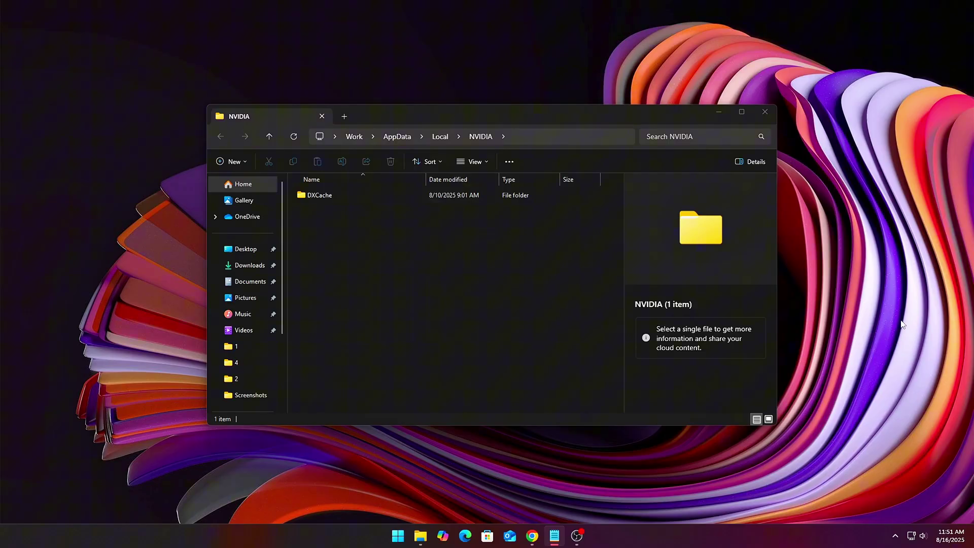
pyautogui.click(764, 112)
# Bring up the Run dialog again, open the cache folder and delete all items inside it
pyautogui.press('super+r')
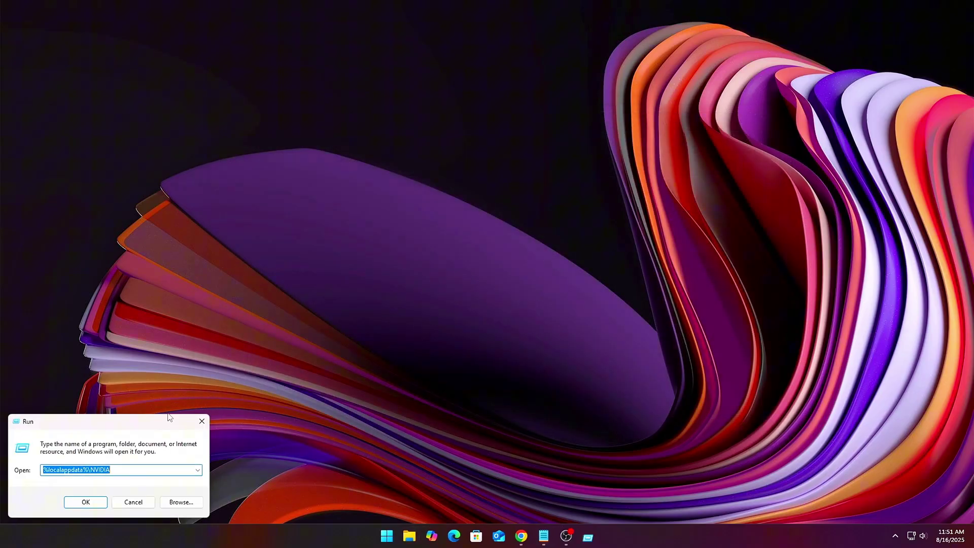
pyautogui.moveTo(146, 422); pyautogui.dragTo(524, 186)
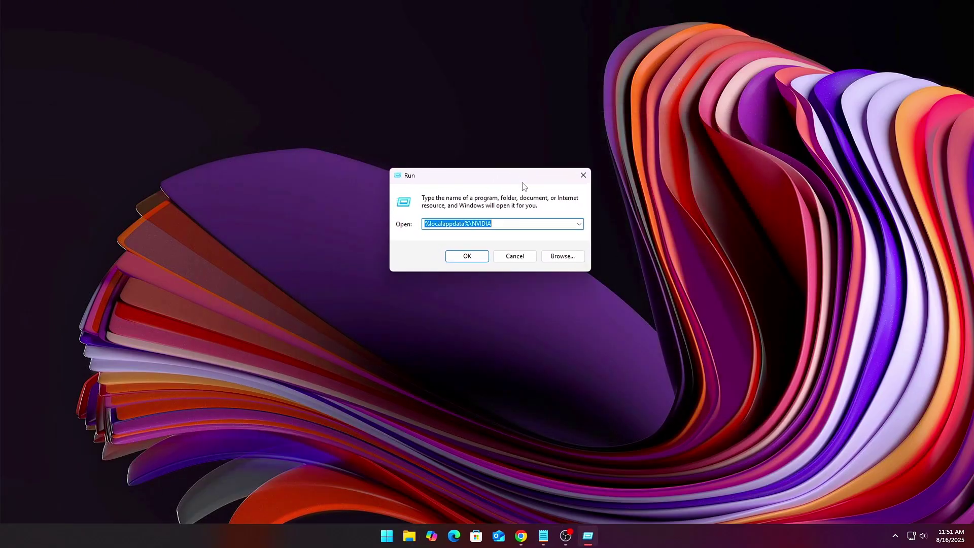
pyautogui.click(462, 260)
pyautogui.moveTo(389, 406); pyautogui.dragTo(349, 174)
pyautogui.press('Delete')
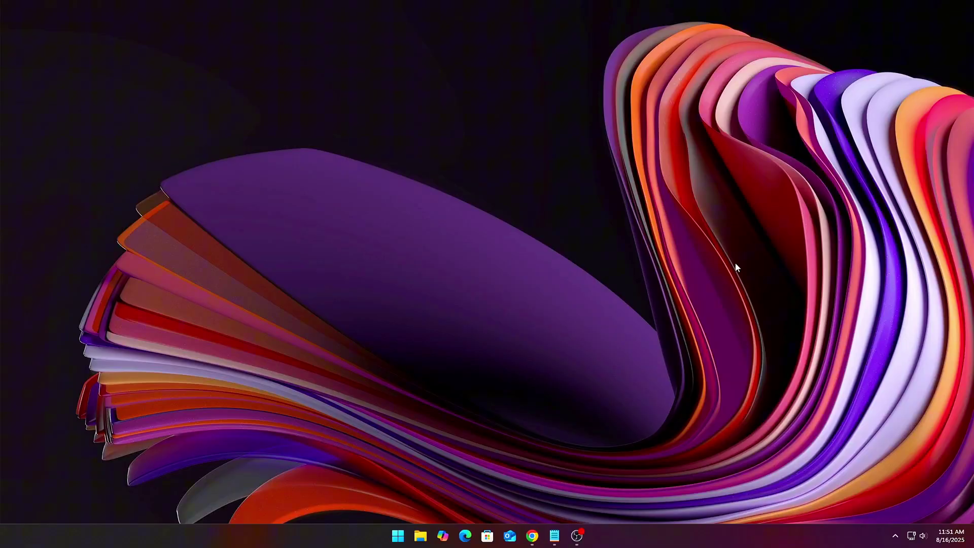
# Search for Windows PowerShell, run it as administrator and move its window toward the middle of the desktop
pyautogui.press('super+s')
pyautogui.write('power')
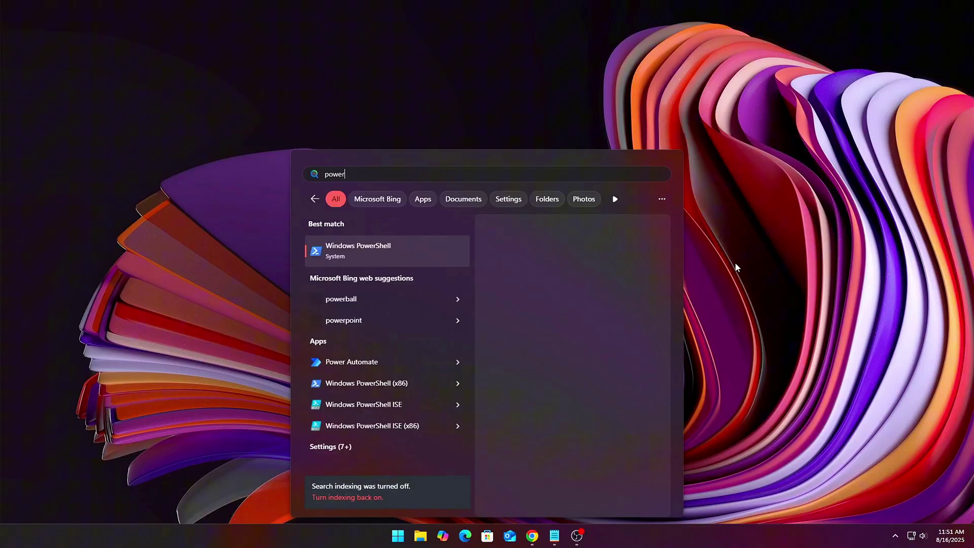
pyautogui.click(582, 339)
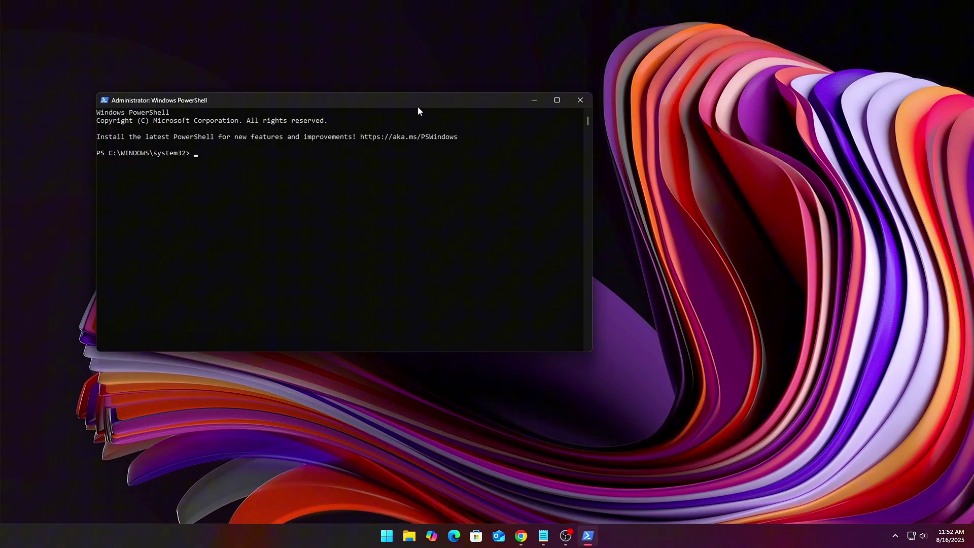
pyautogui.moveTo(418, 108); pyautogui.dragTo(527, 111)
# Run Get-Process | Sort-Object WorkingSet -Descending | Select-Object -First 1 to find the process using the most memory
pyautogui.write('Get-Process | Sort-Object WorkingSet -Descending | Select-Object -First 1')
pyautogui.press('Return')
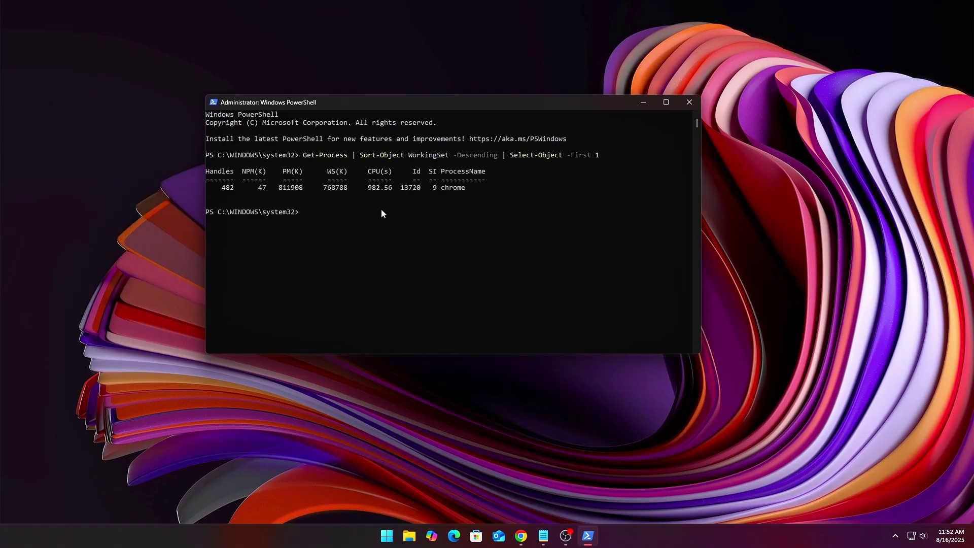
pyautogui.press('Return')
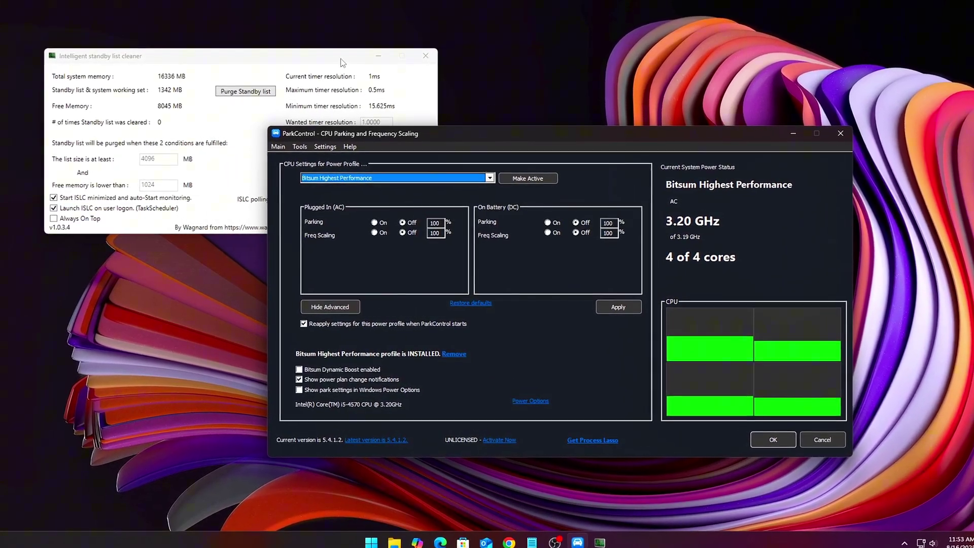
# Bring the Intelligent standby list cleaner window in front of ParkControl and reposition it to review its settings
pyautogui.moveTo(345, 58); pyautogui.dragTo(642, 226)
pyautogui.click(677, 220)
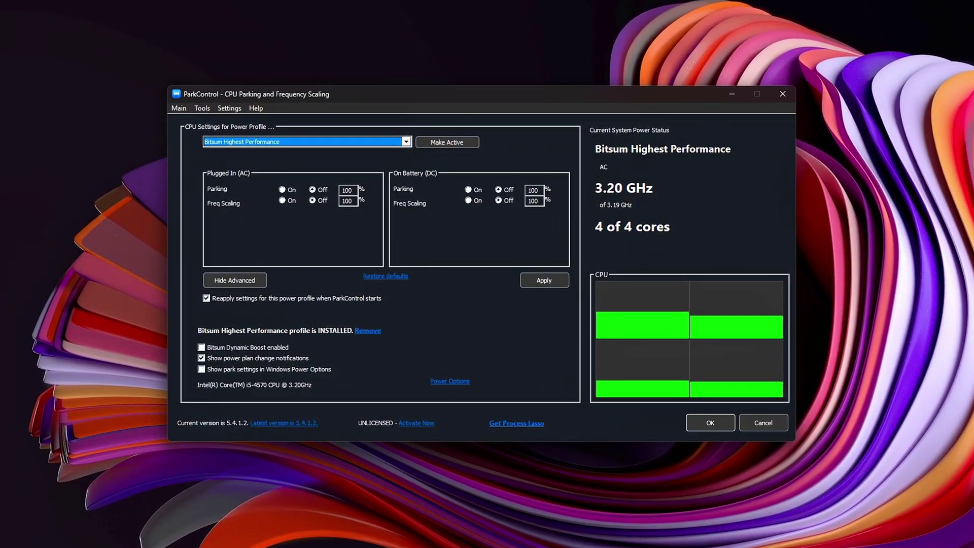
pyautogui.click(531, 545)
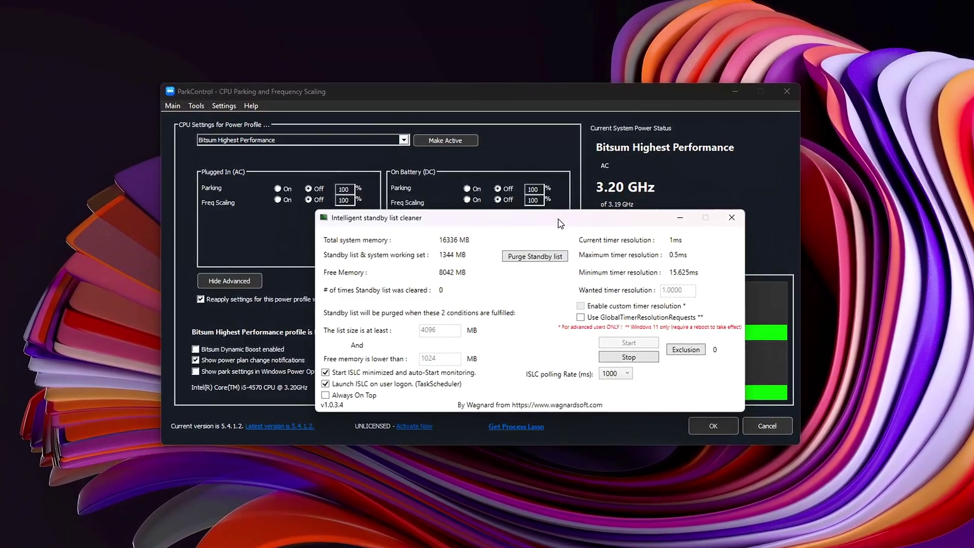
pyautogui.moveTo(558, 220); pyautogui.dragTo(514, 193)
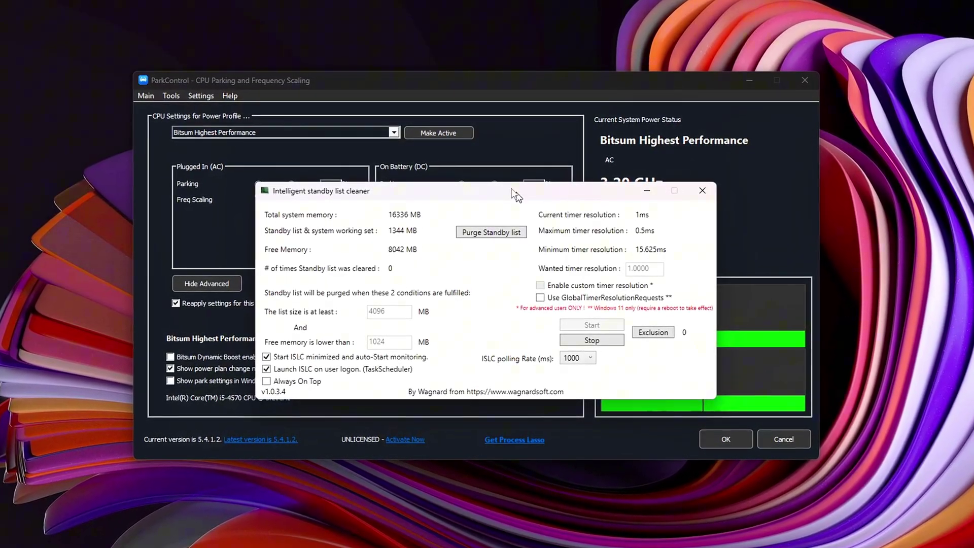
pyautogui.moveTo(511, 189); pyautogui.dragTo(495, 178)
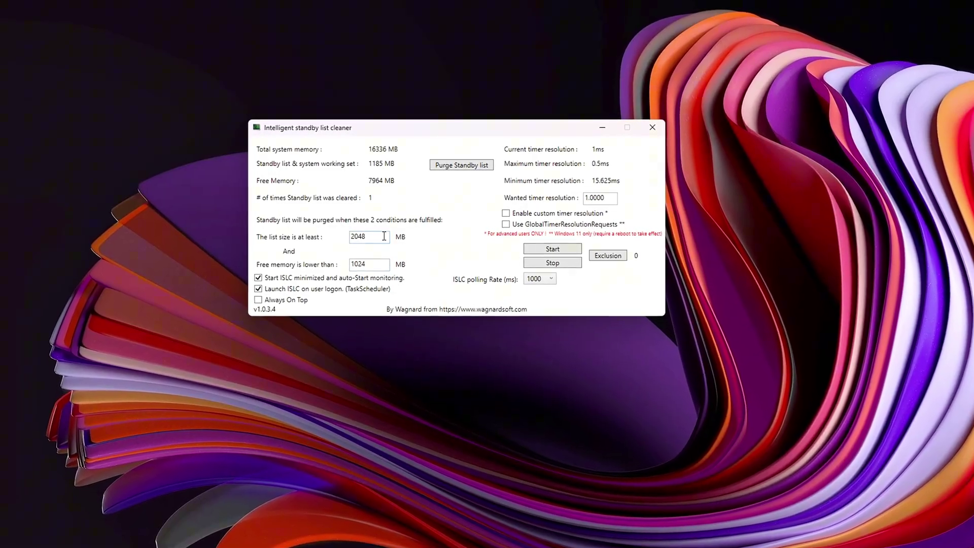
pyautogui.hotkey('shift', 'Tab')
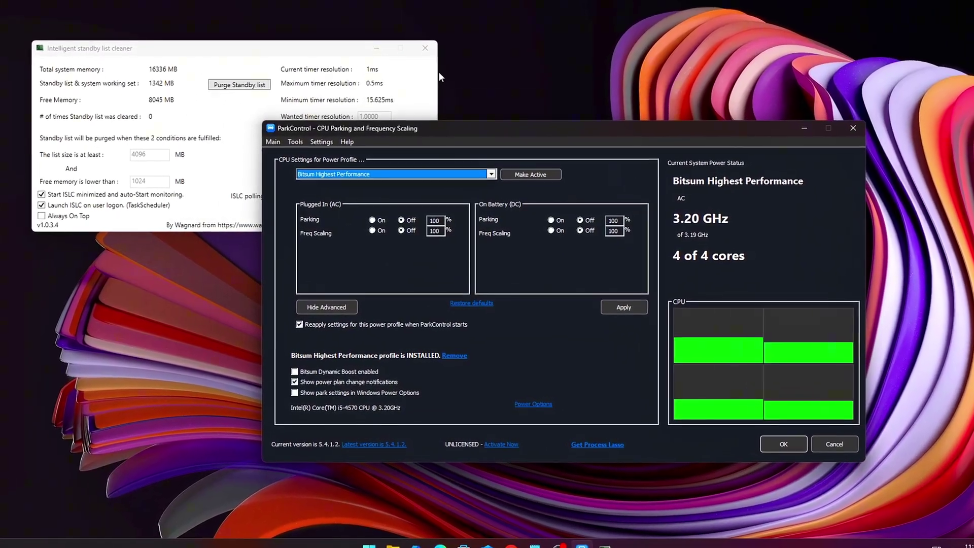
pyautogui.moveTo(345, 57); pyautogui.dragTo(436, 150)
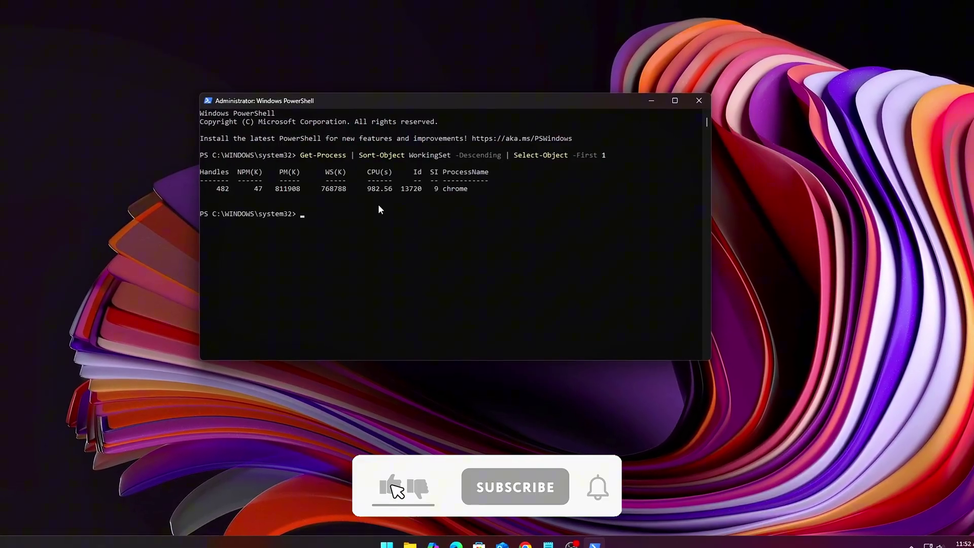
# Repeat the previous Get-Process command in PowerShell to recheck the process with the largest working set
pyautogui.press('Up')
pyautogui.press('Return')
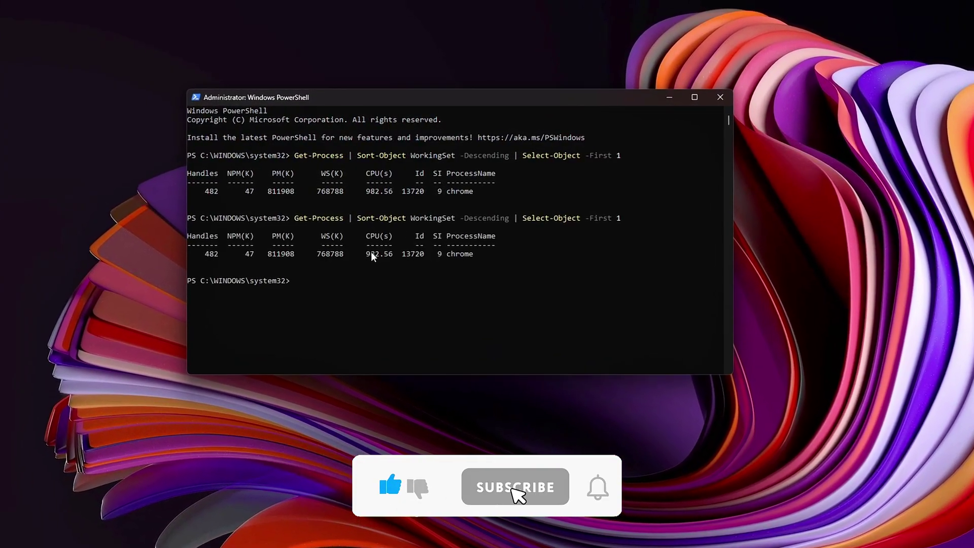